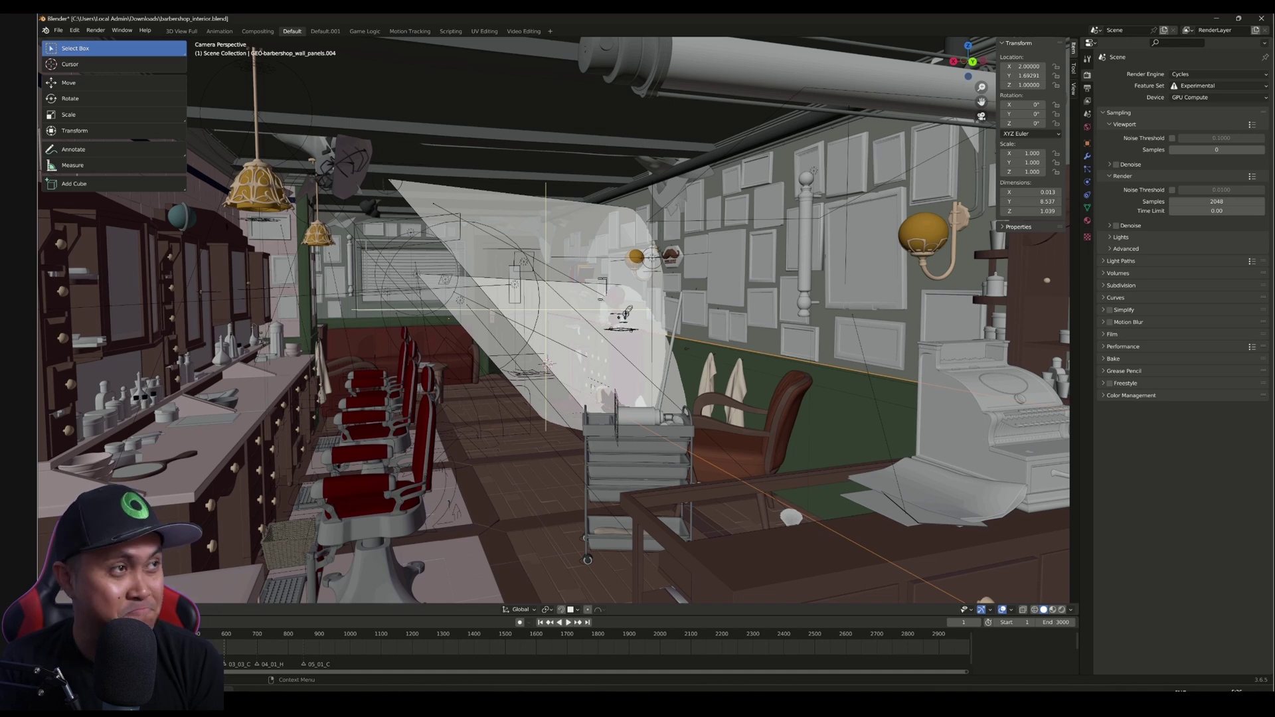
In System preferences, uncheck all eight CUDA render devices
{"action": "left_click", "coordinate": [75, 31]}
{"action": "left_click", "coordinate": [99, 163]}
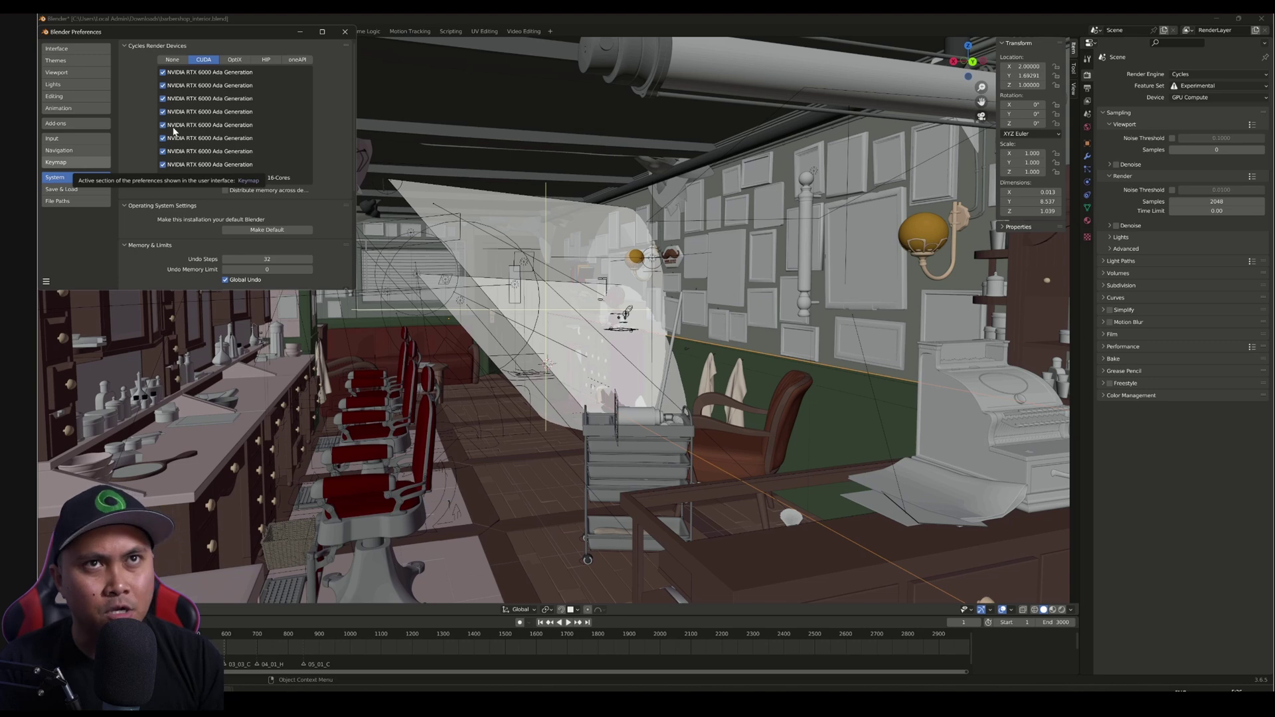
{"action": "left_click", "coordinate": [163, 73]}
{"action": "left_click", "coordinate": [163, 85]}
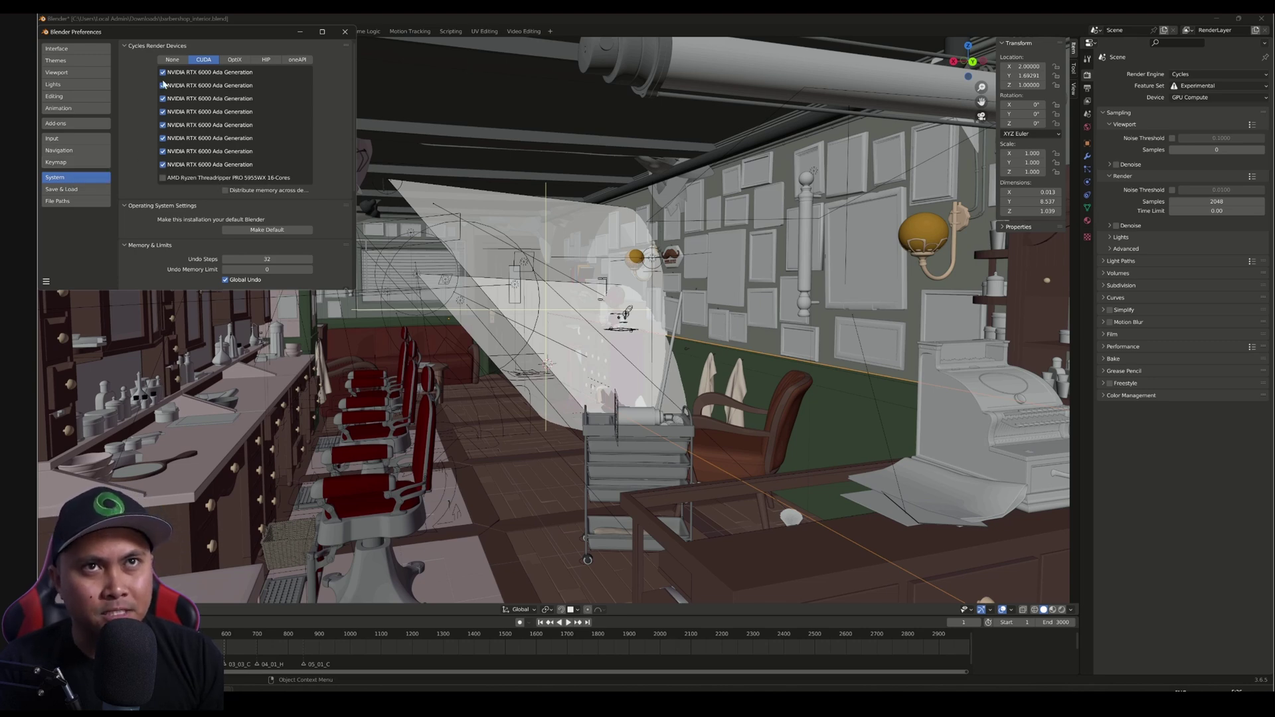
{"action": "left_click", "coordinate": [164, 99]}
{"action": "left_click", "coordinate": [163, 112]}
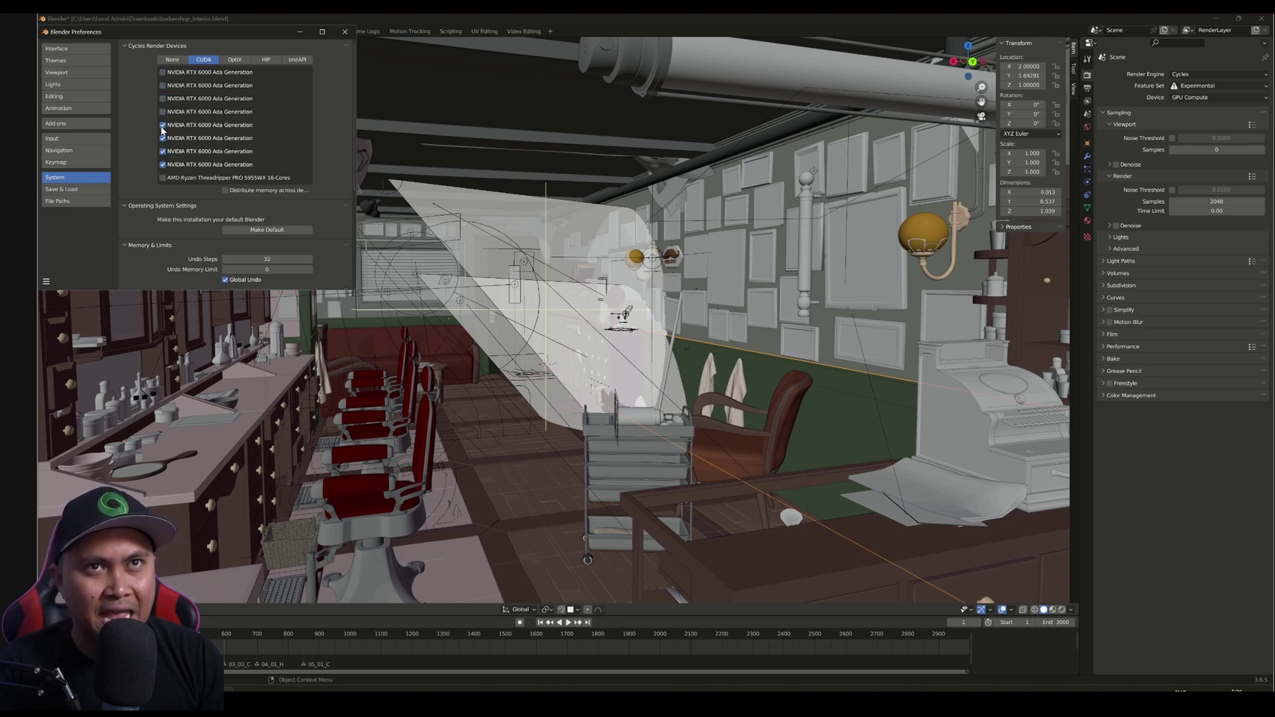
{"action": "left_click", "coordinate": [163, 124]}
{"action": "left_click", "coordinate": [163, 138]}
{"action": "left_click", "coordinate": [163, 151]}
{"action": "left_click", "coordinate": [162, 165]}
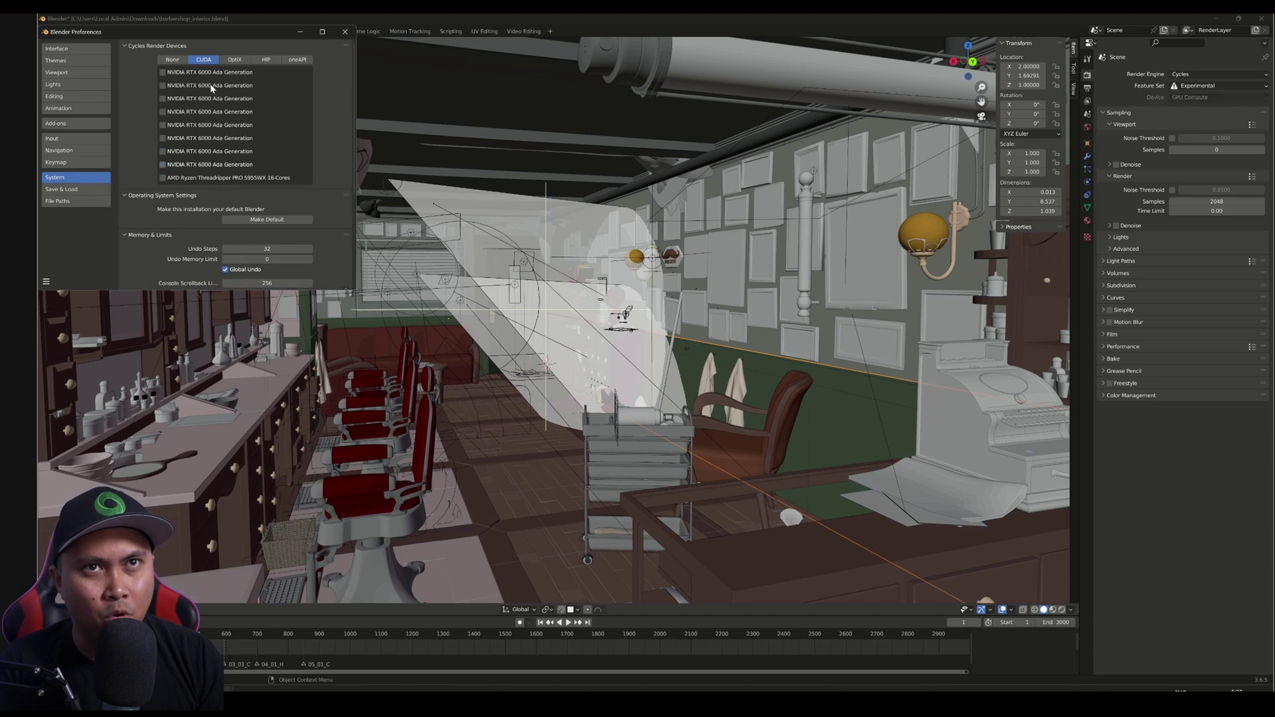
Switch the render devices to OptiX and leave only the first RTX 6000 enabled
{"action": "left_click", "coordinate": [235, 59]}
{"action": "left_click", "coordinate": [162, 85]}
{"action": "left_click", "coordinate": [163, 99]}
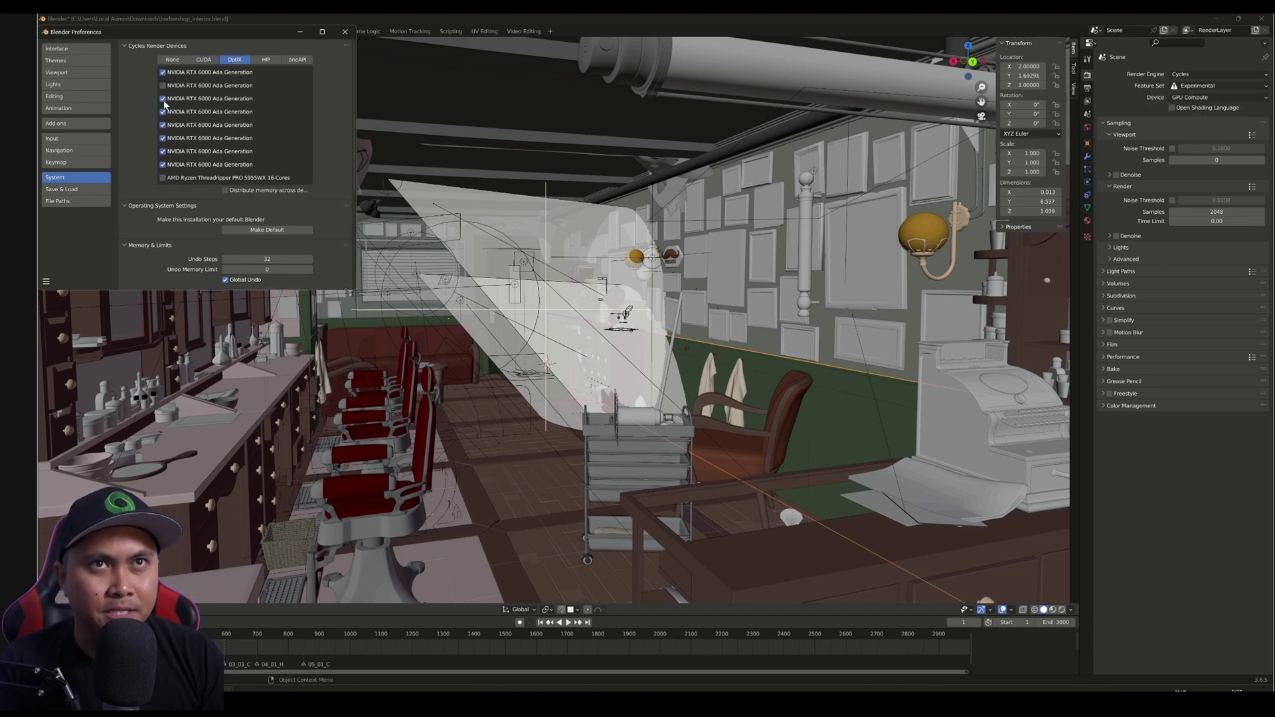
{"action": "left_click", "coordinate": [162, 111]}
{"action": "left_click", "coordinate": [163, 124]}
{"action": "left_click", "coordinate": [163, 138]}
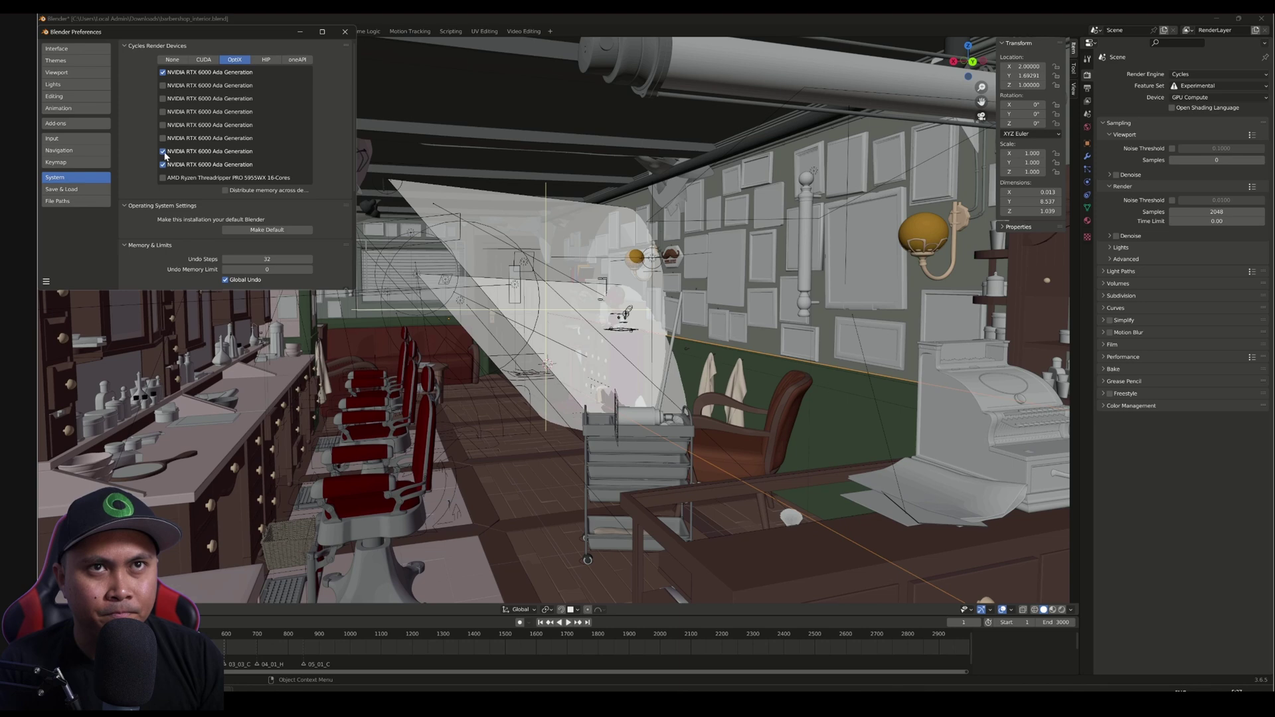
{"action": "left_click", "coordinate": [163, 152]}
{"action": "left_click", "coordinate": [163, 165]}
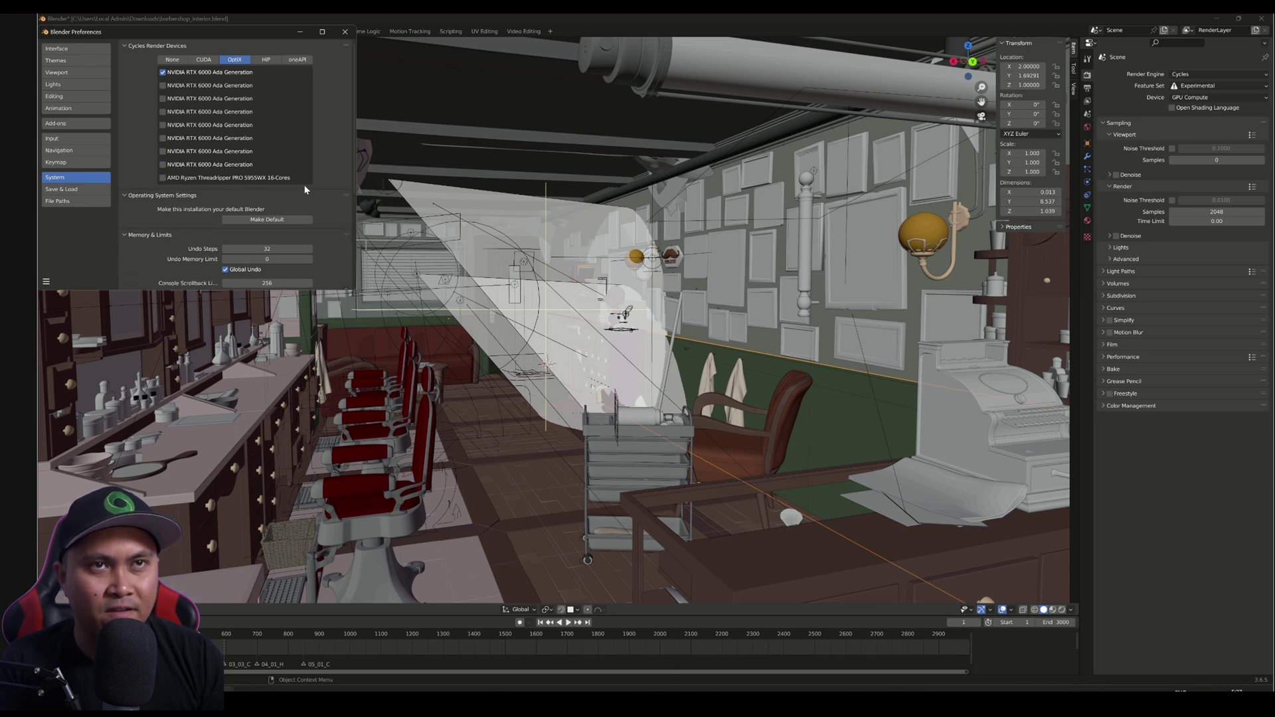
Close Preferences, check the 2560×1440 output resolution, and select the large ceiling lamp
{"action": "left_click", "coordinate": [344, 33]}
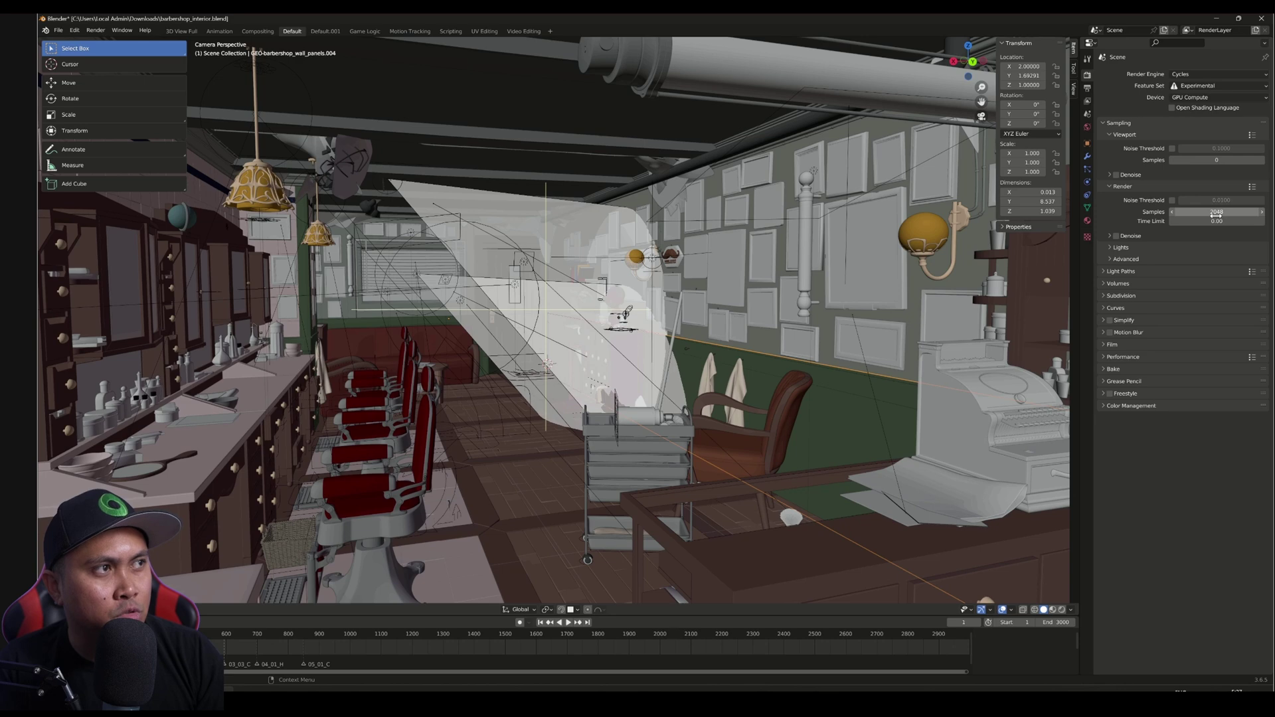
{"action": "left_click", "coordinate": [1088, 101]}
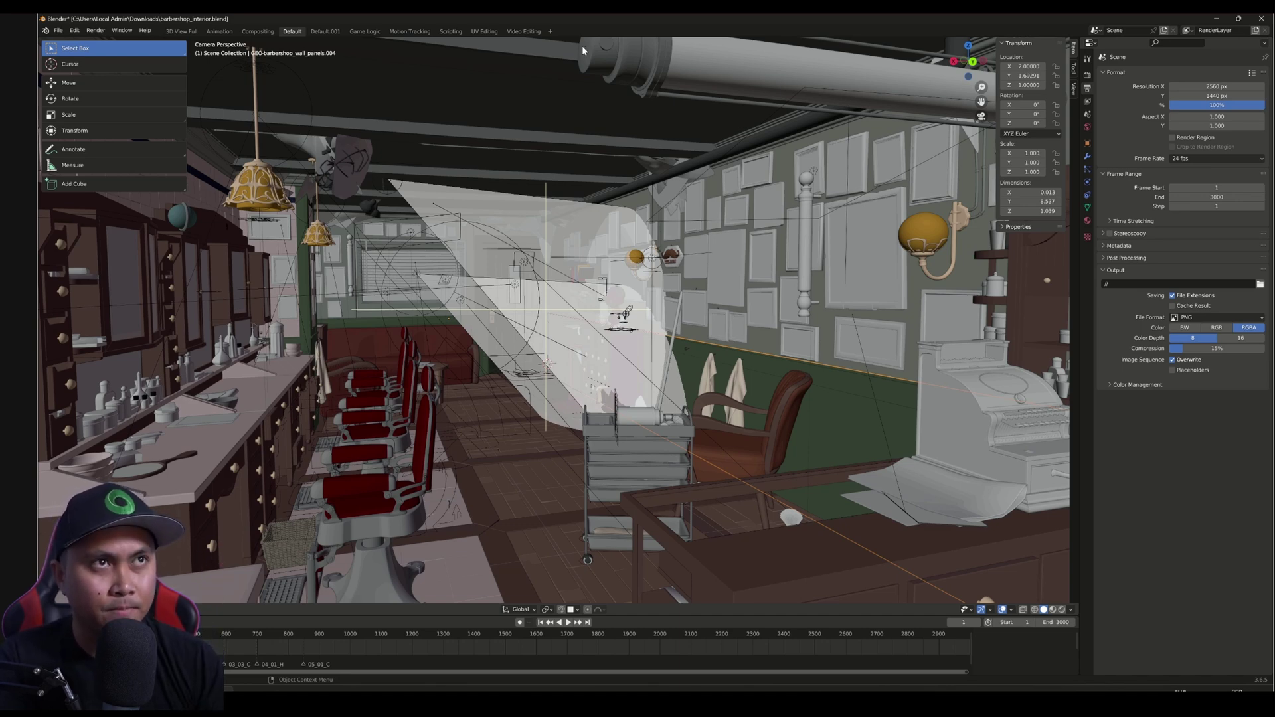
{"action": "left_click", "coordinate": [581, 45]}
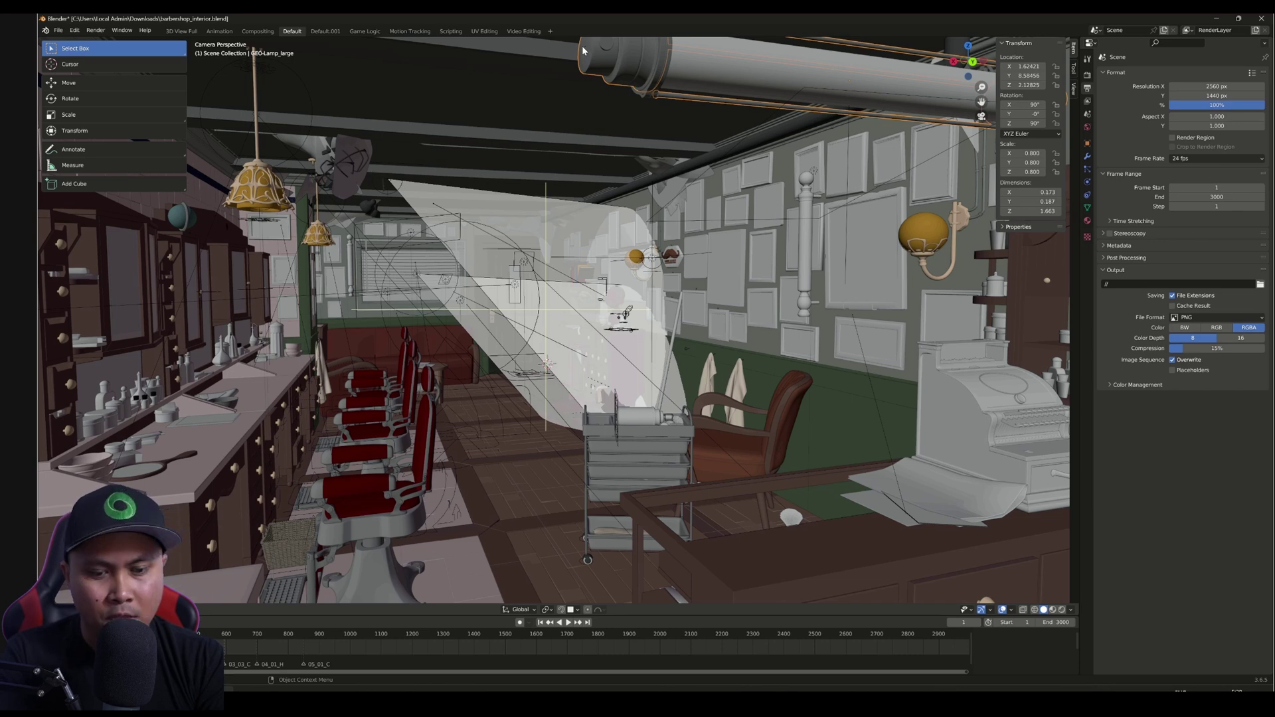
Render frame 1 on the single GPU, then search Start for Notepad
{"action": "key", "text": "F12"}
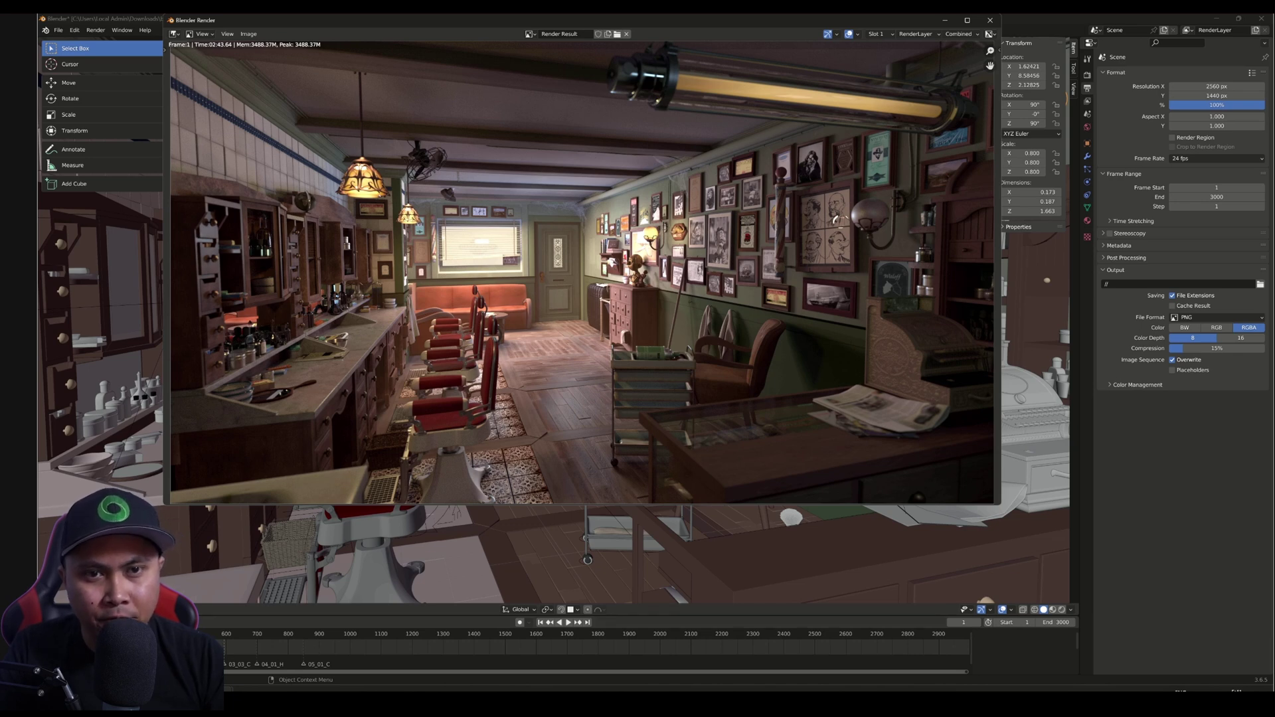
{"action": "key", "text": "super"}
{"action": "type", "text": "notepad"}
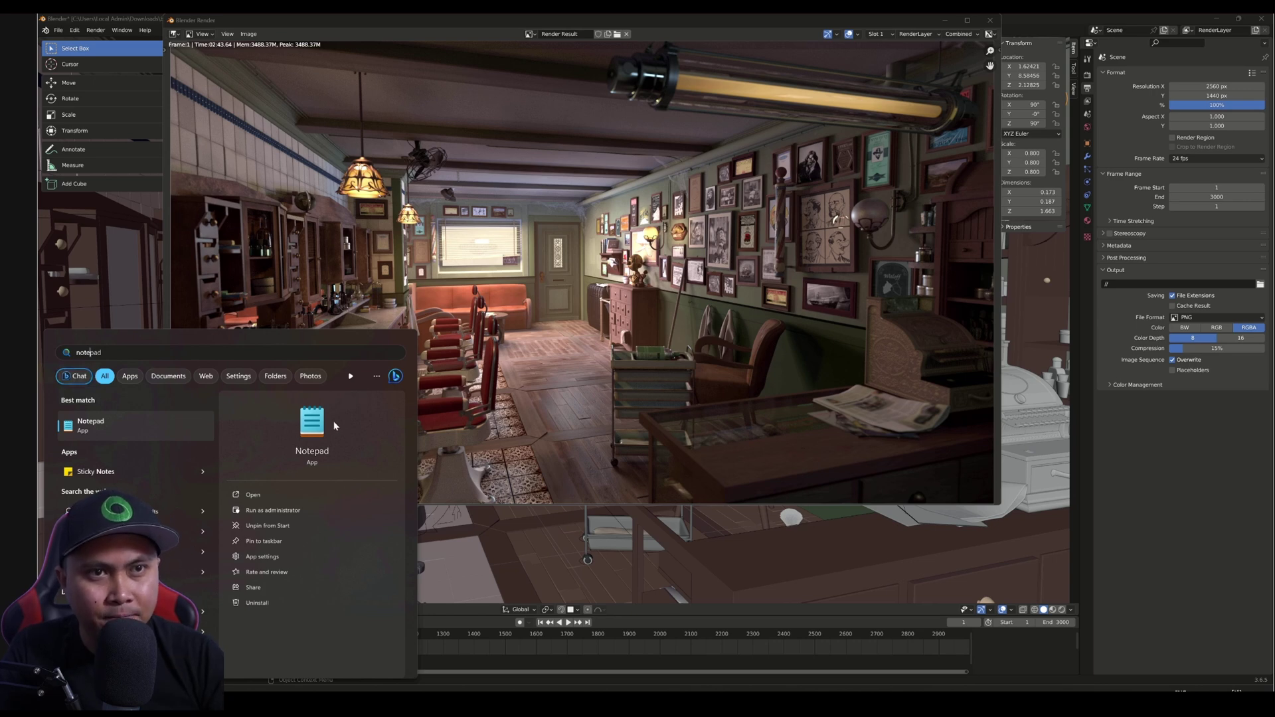
Log '2048 1440p 1 GPU = 2:32 SAD FACE' in a new Notepad note
{"action": "left_click", "coordinate": [336, 425]}
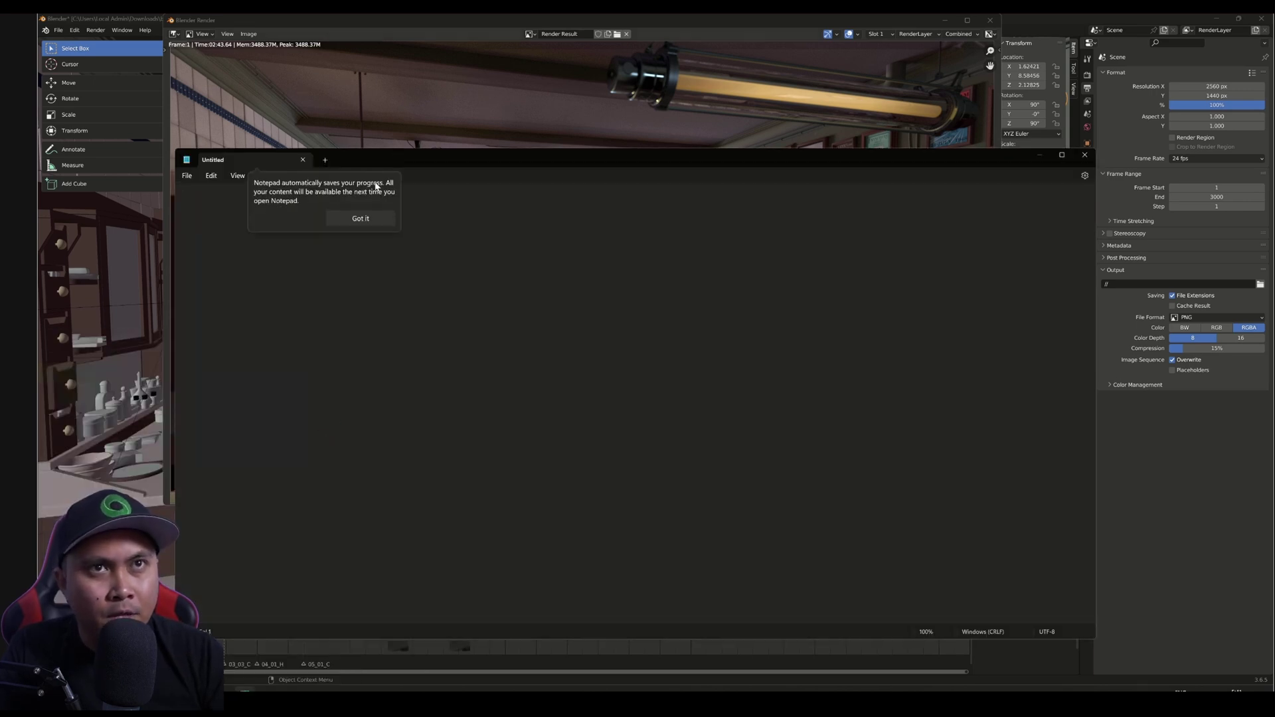
{"action": "left_click", "coordinate": [359, 218]}
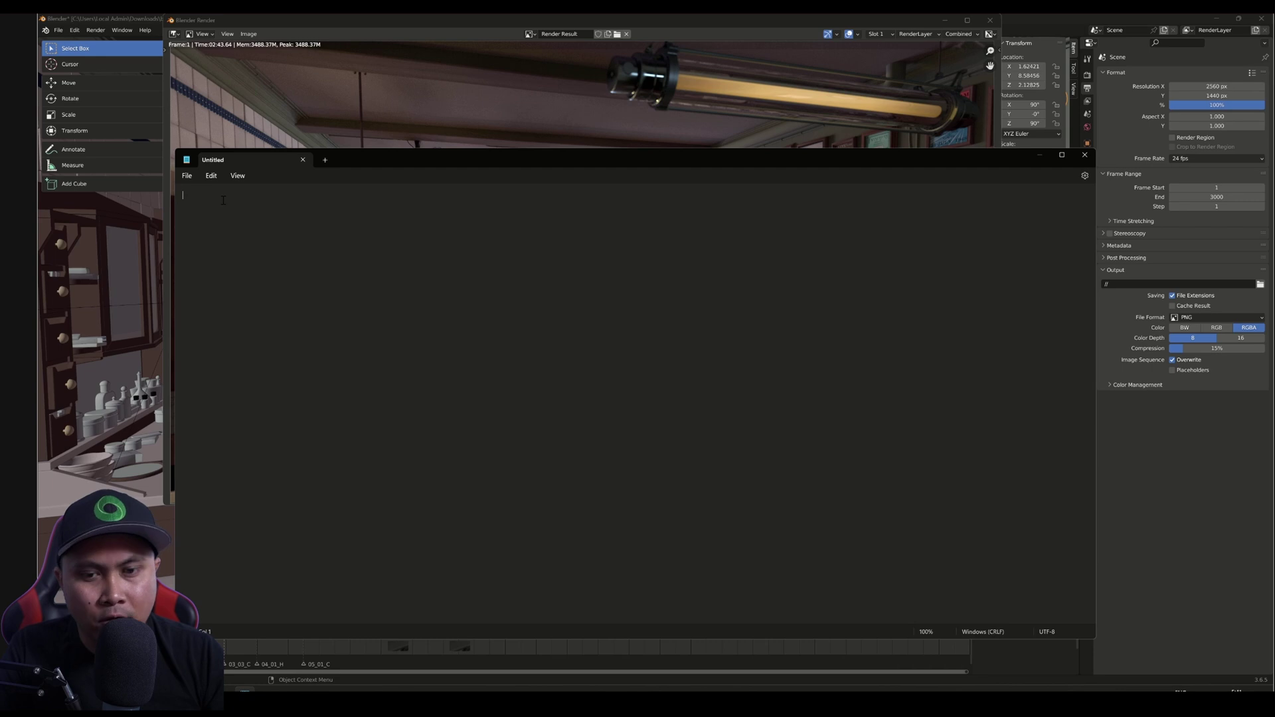
{"action": "type", "text": "2048 1440p 1 GPU "}
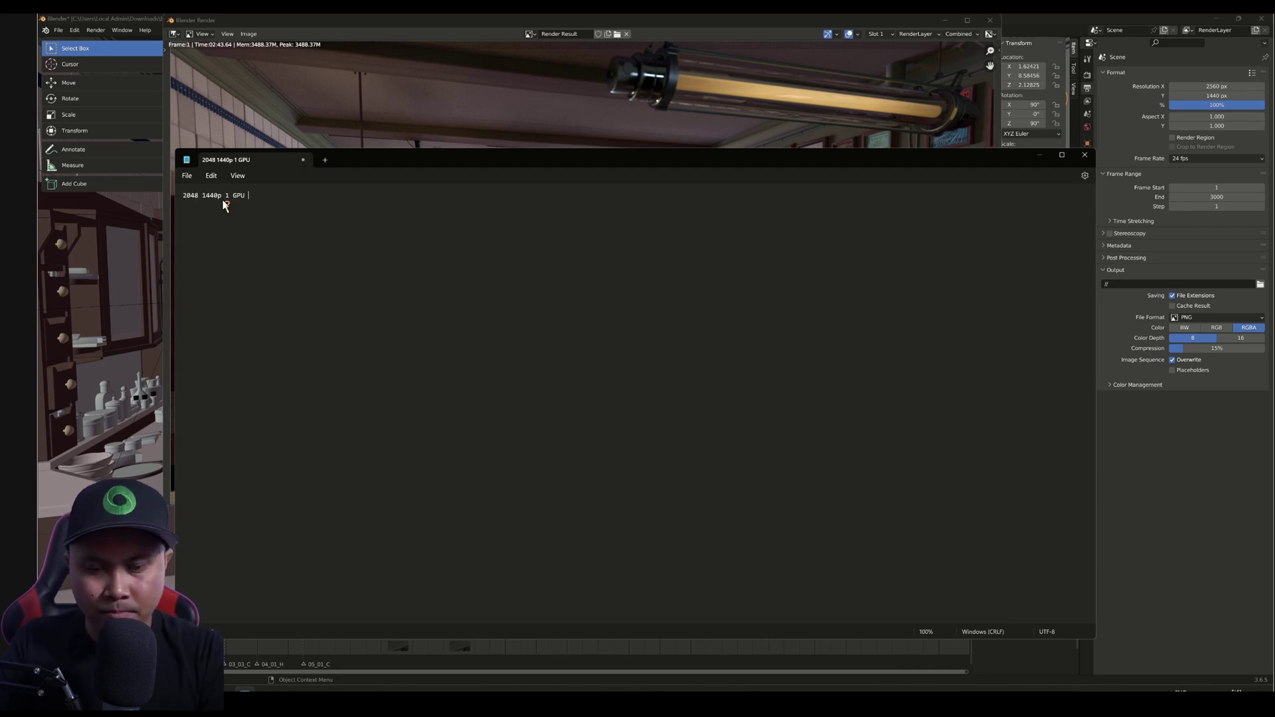
{"action": "type", "text": "= 2:32"}
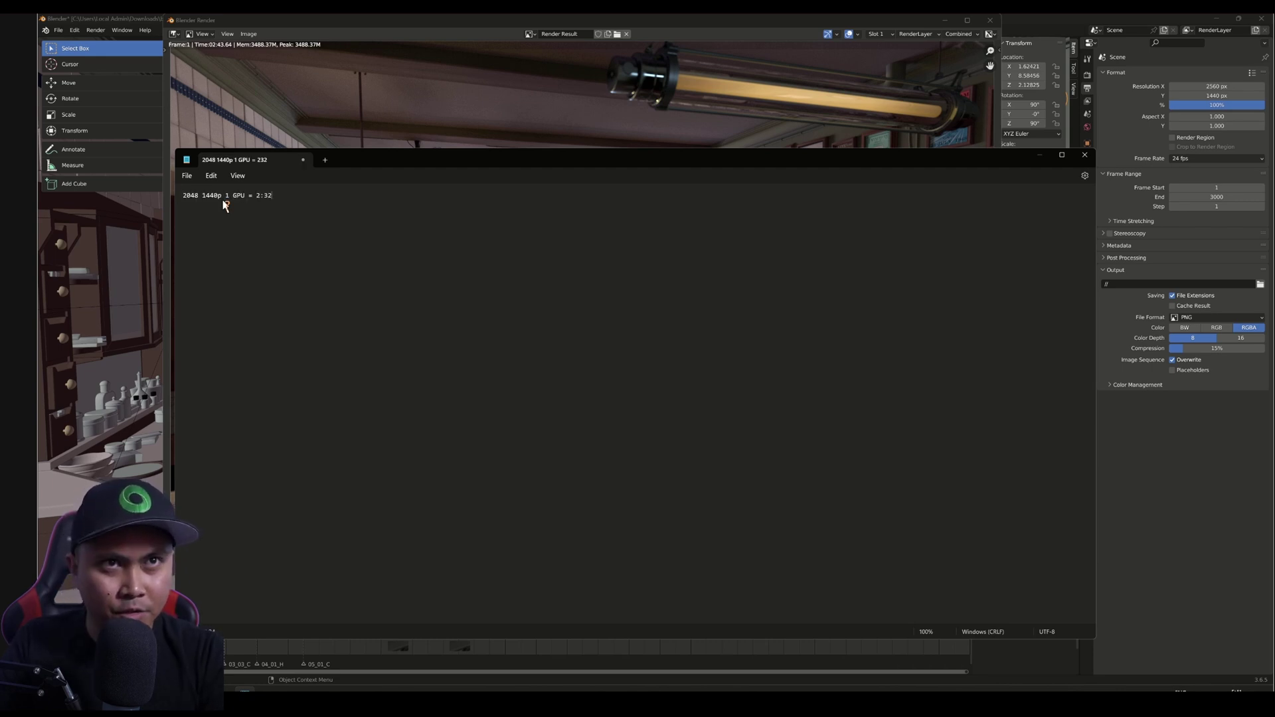
{"action": "type", "text": " S"}
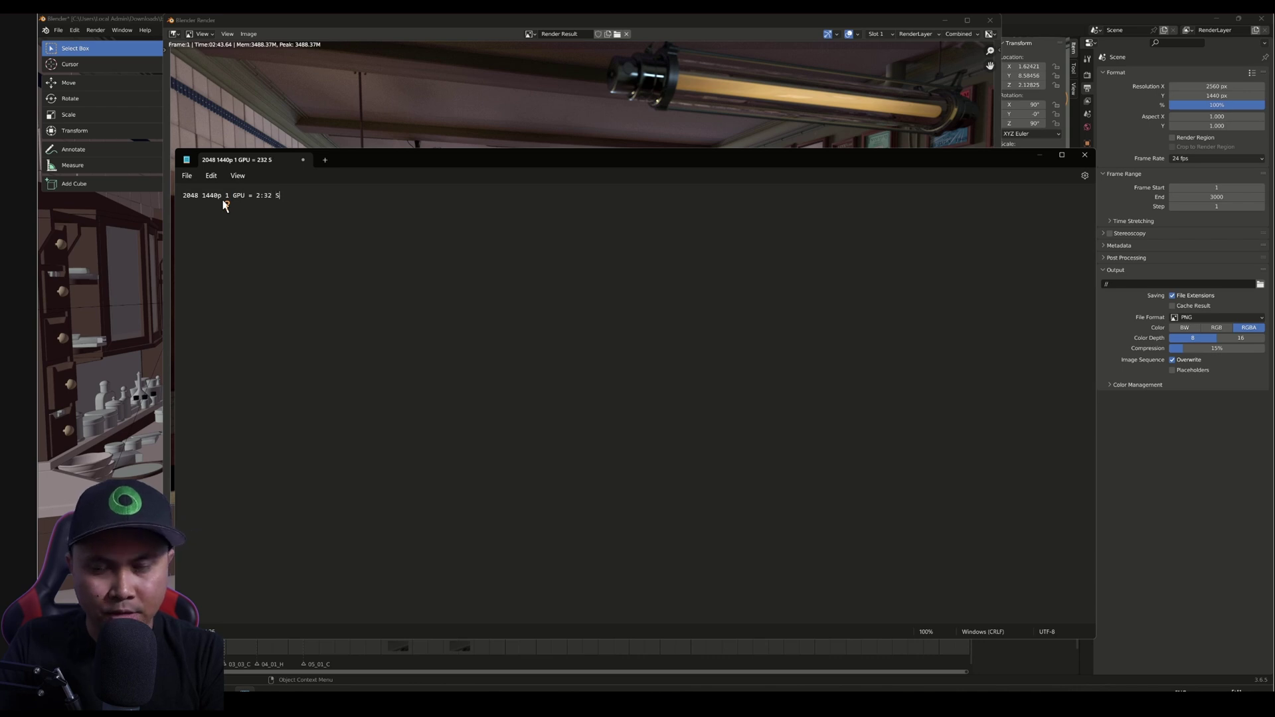
{"action": "type", "text": "AD FACE"}
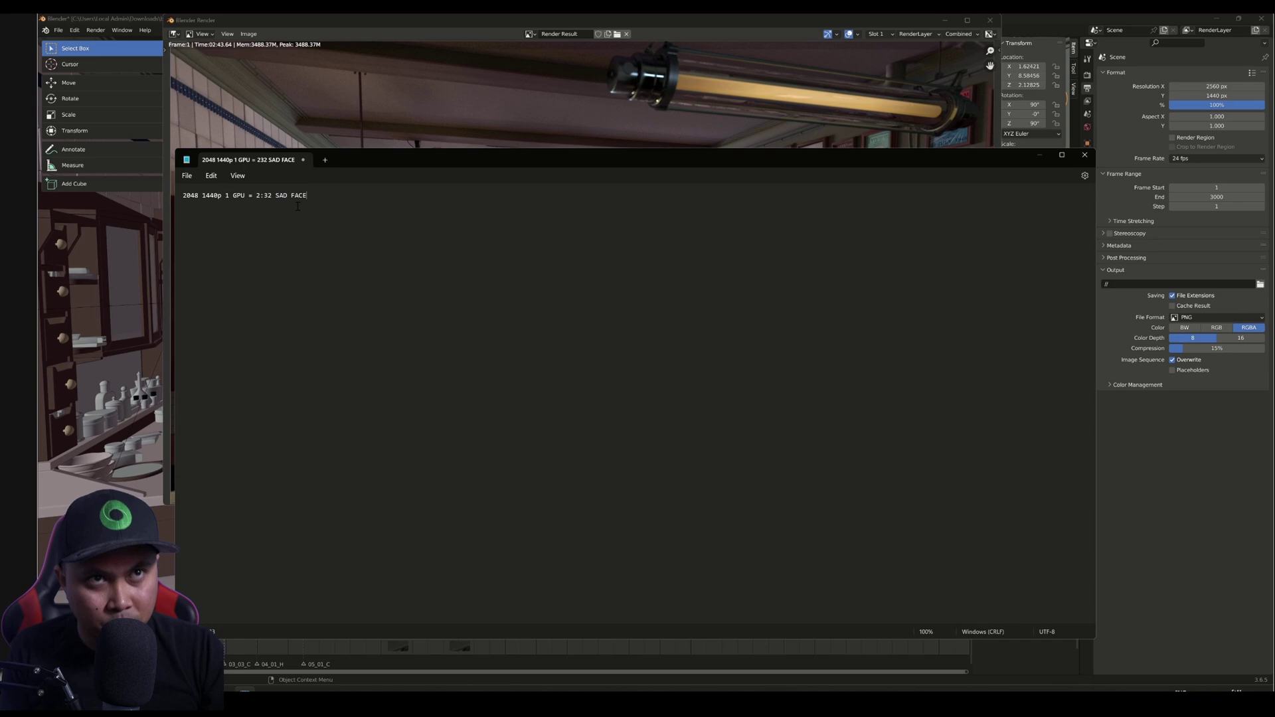
{"action": "left_click", "coordinate": [939, 16]}
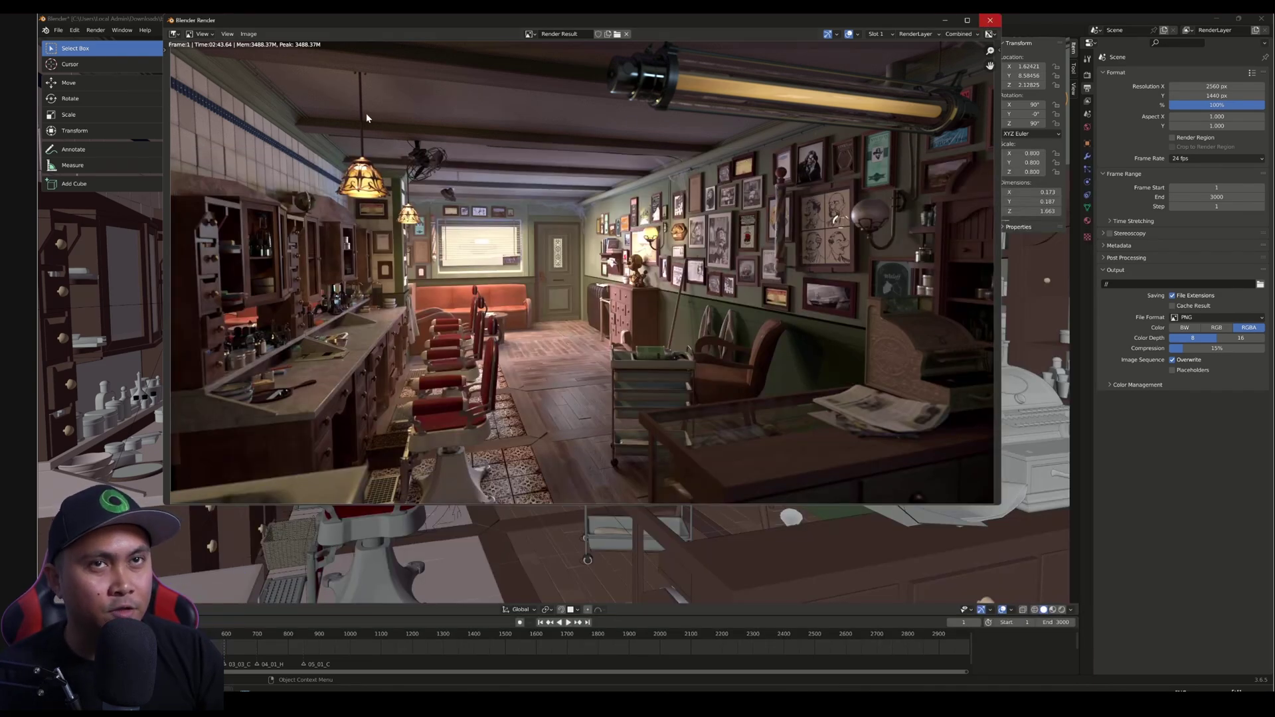
Close the render and enable all eight RTX 6000 GPUs under OptiX in Preferences
{"action": "left_click", "coordinate": [990, 20]}
{"action": "left_click", "coordinate": [71, 31]}
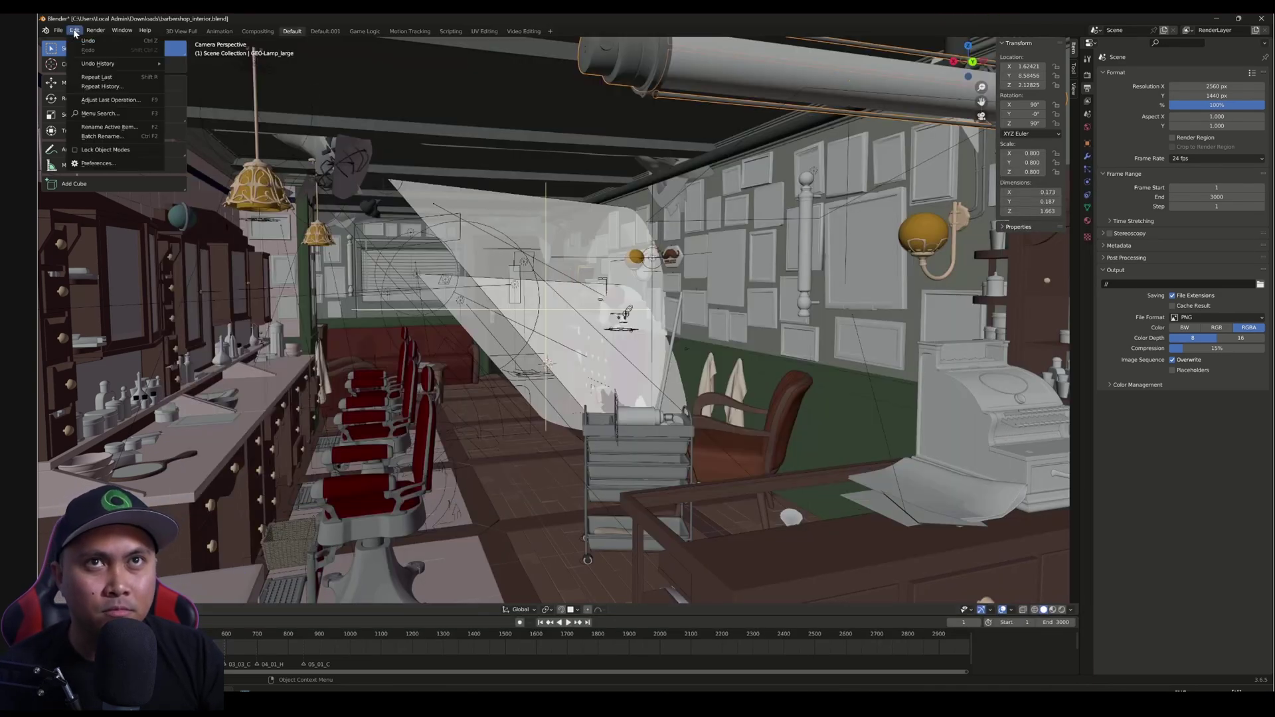
{"action": "left_click", "coordinate": [109, 168]}
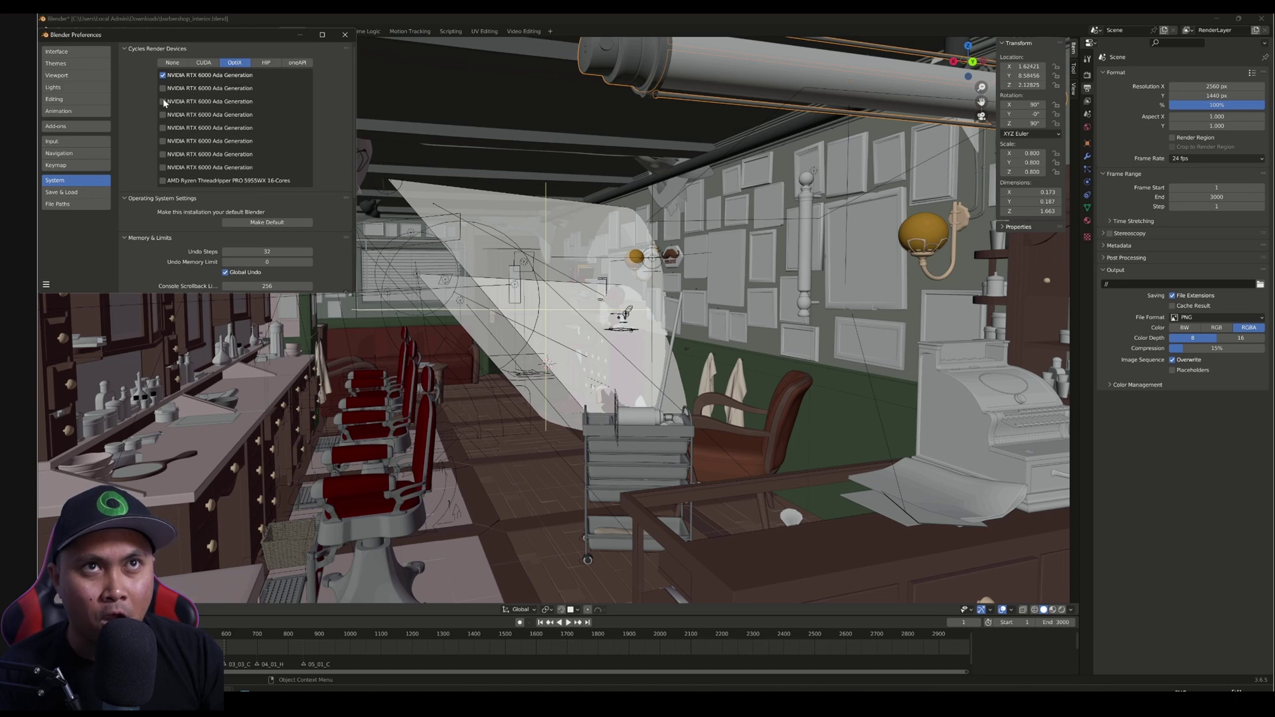
{"action": "left_click", "coordinate": [163, 89]}
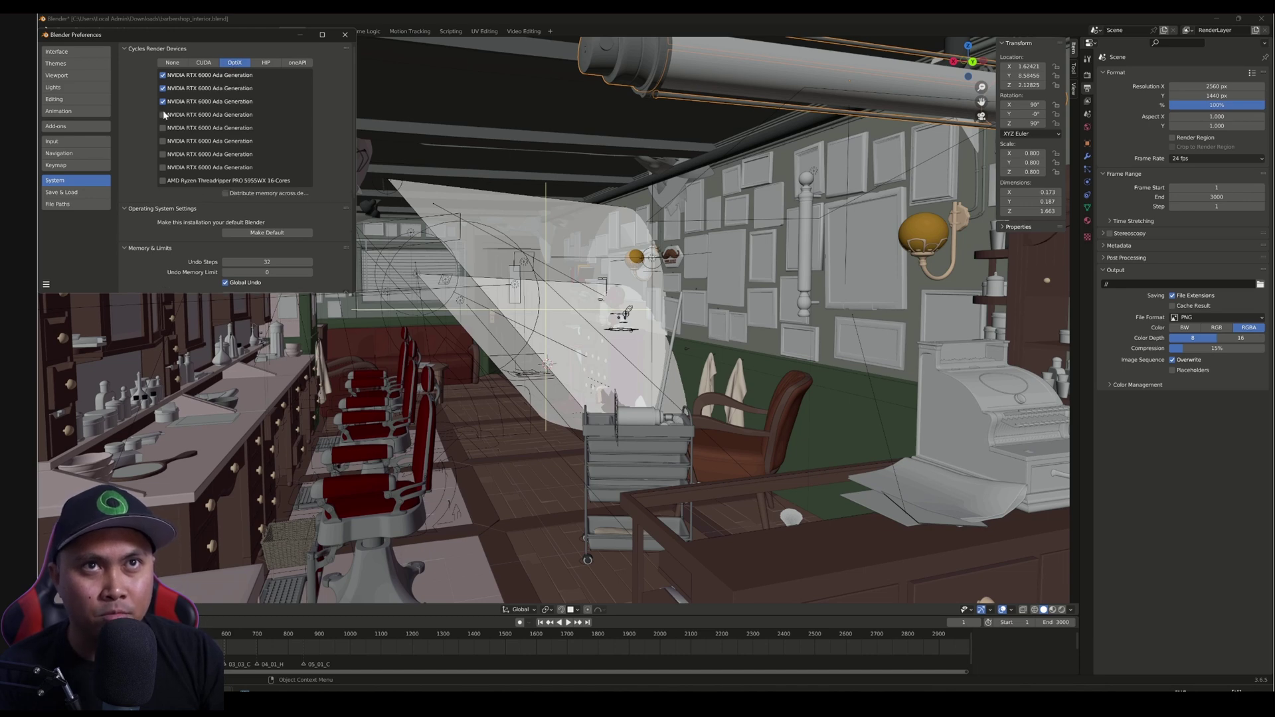
{"action": "left_click", "coordinate": [164, 114]}
{"action": "left_click", "coordinate": [164, 127]}
{"action": "left_click", "coordinate": [163, 141]}
{"action": "left_click", "coordinate": [164, 154]}
{"action": "left_click", "coordinate": [162, 168]}
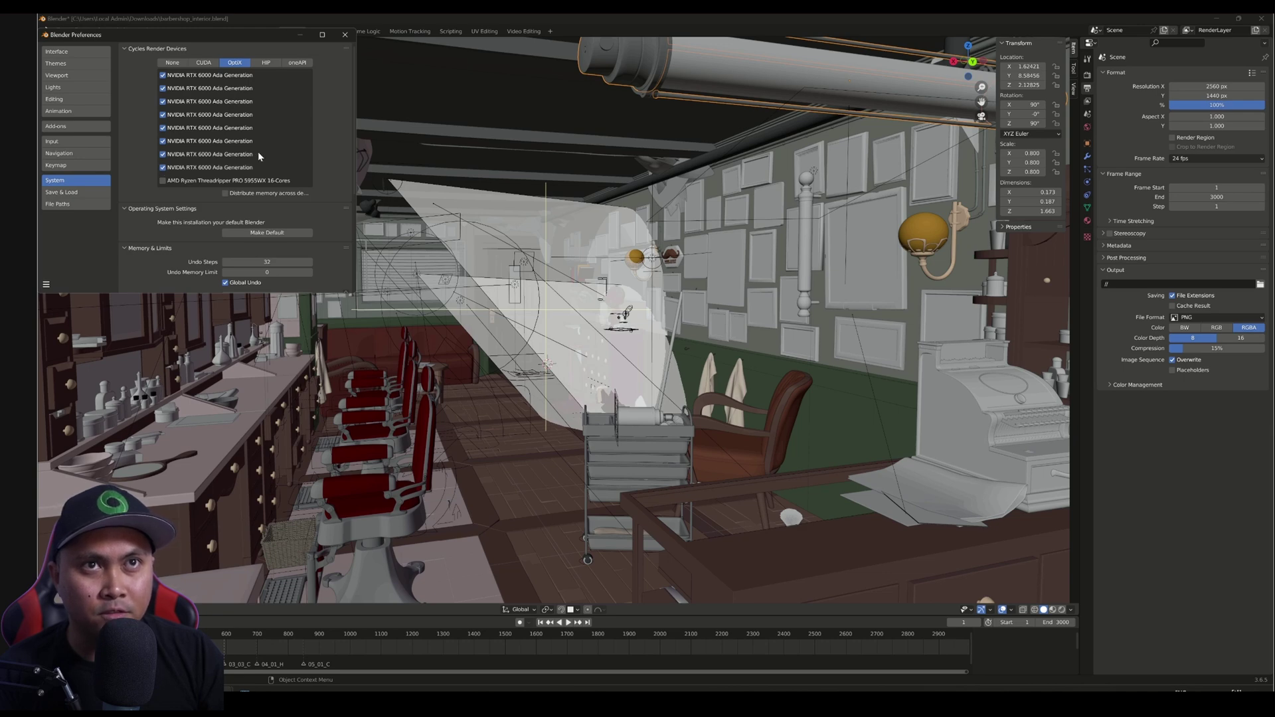
{"action": "left_click", "coordinate": [344, 34]}
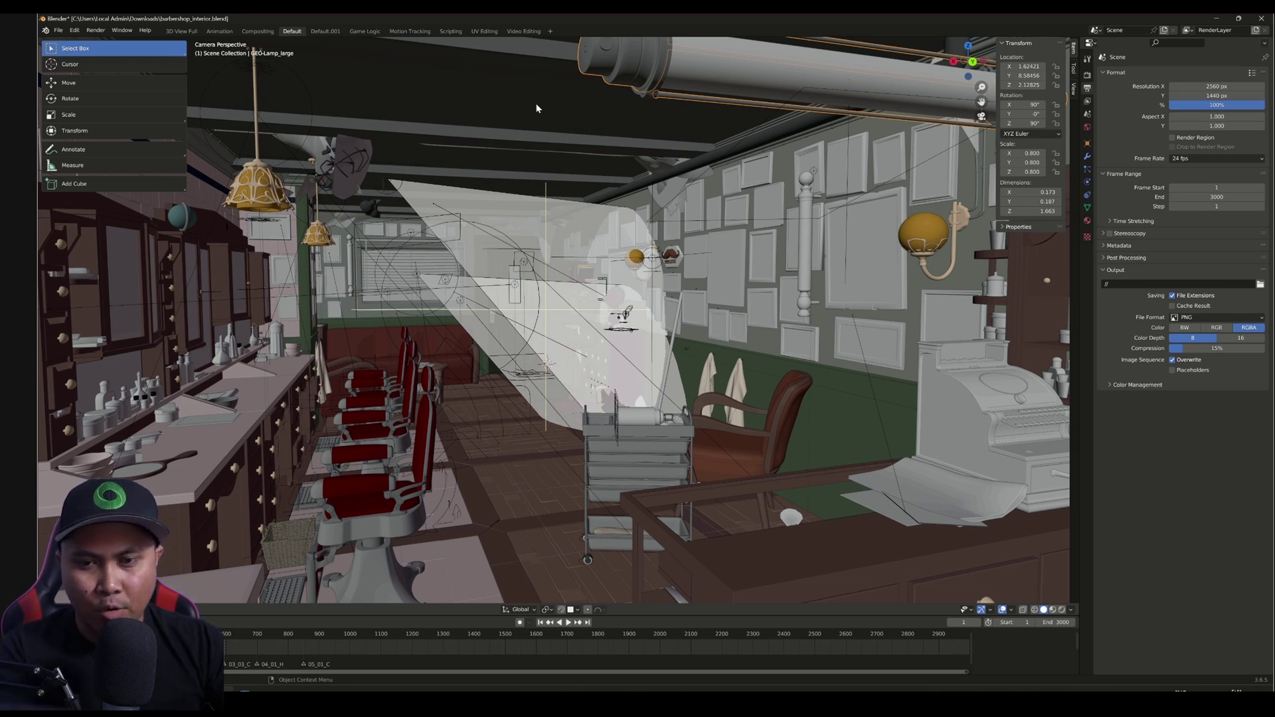
Render frame 1 on all eight GPUs while watching their load in Task Manager
{"action": "key", "text": "F12"}
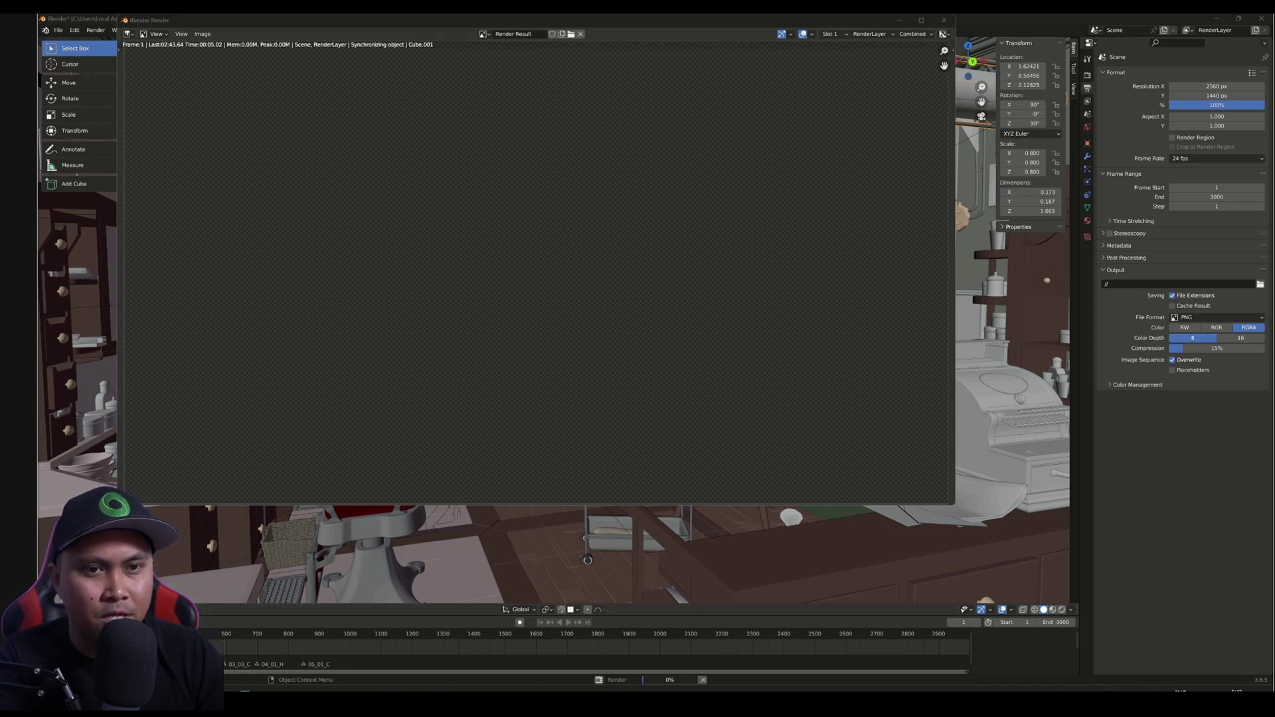
{"action": "key", "text": "ctrl+shift+Escape"}
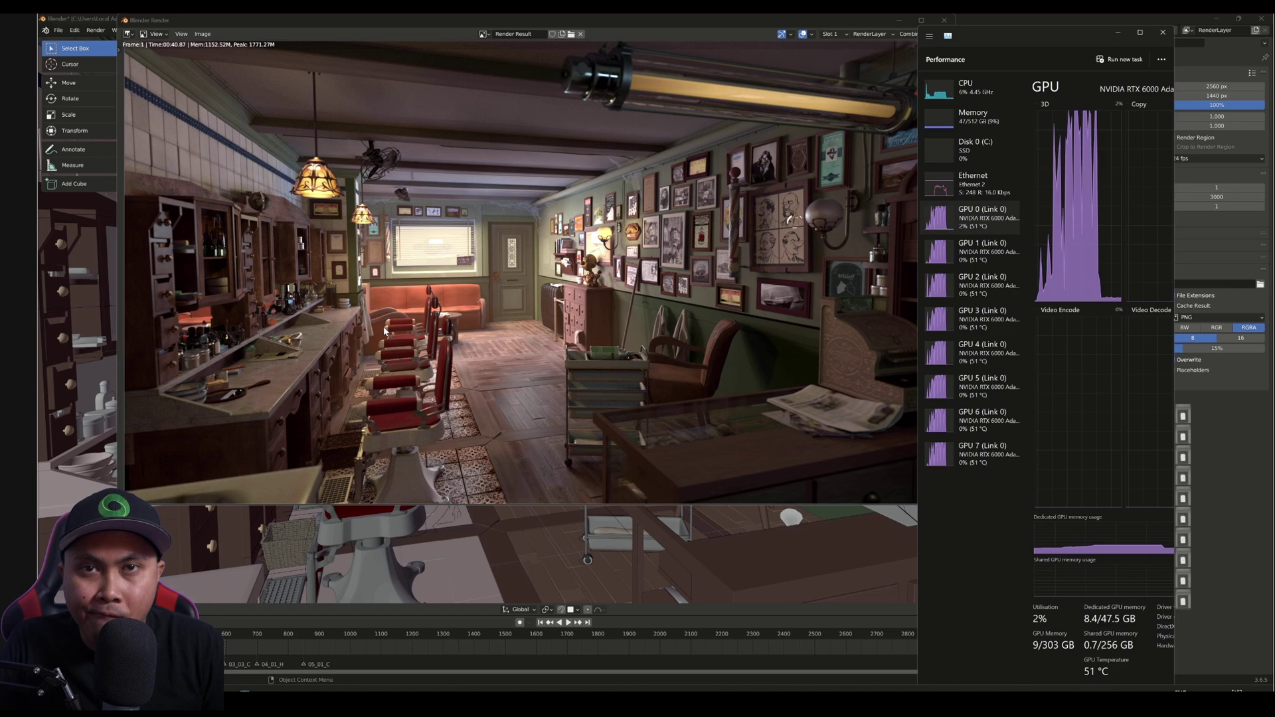
Finish the 8-GPU log line with 'Happy face', then clear windows back to Blender's scene
{"action": "key", "text": "alt+Tab"}
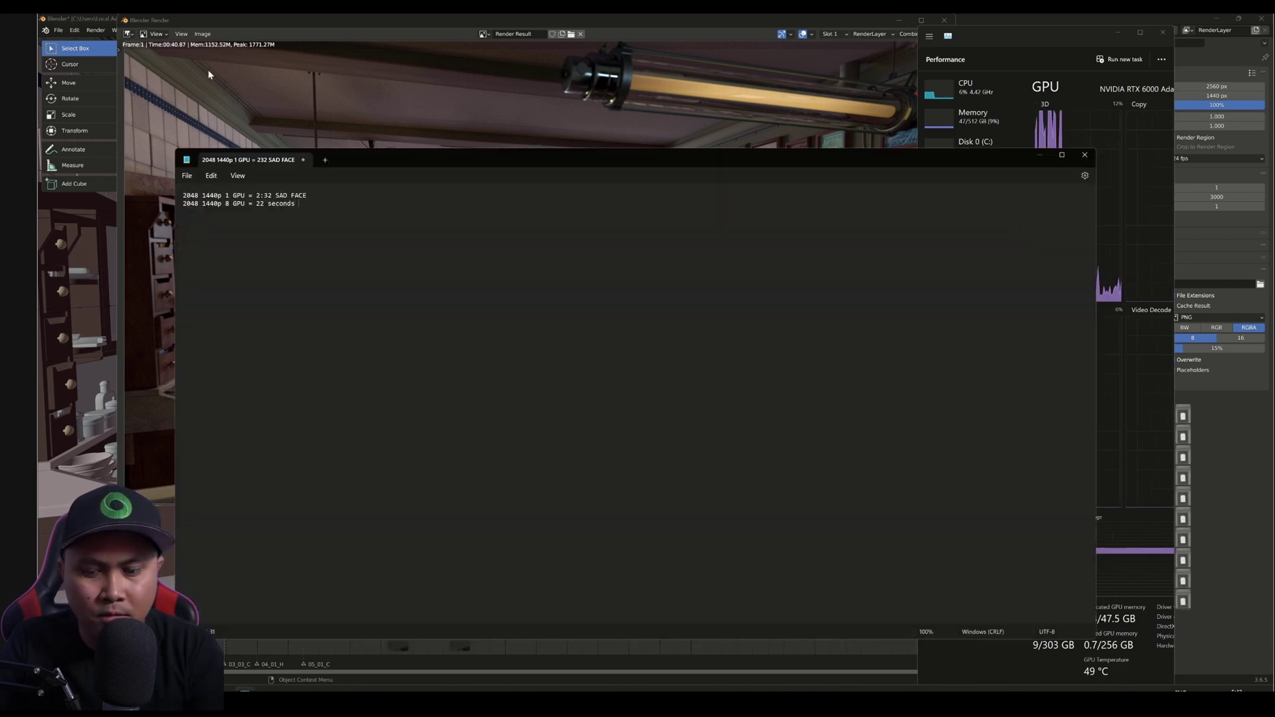
{"action": "type", "text": "Happy face"}
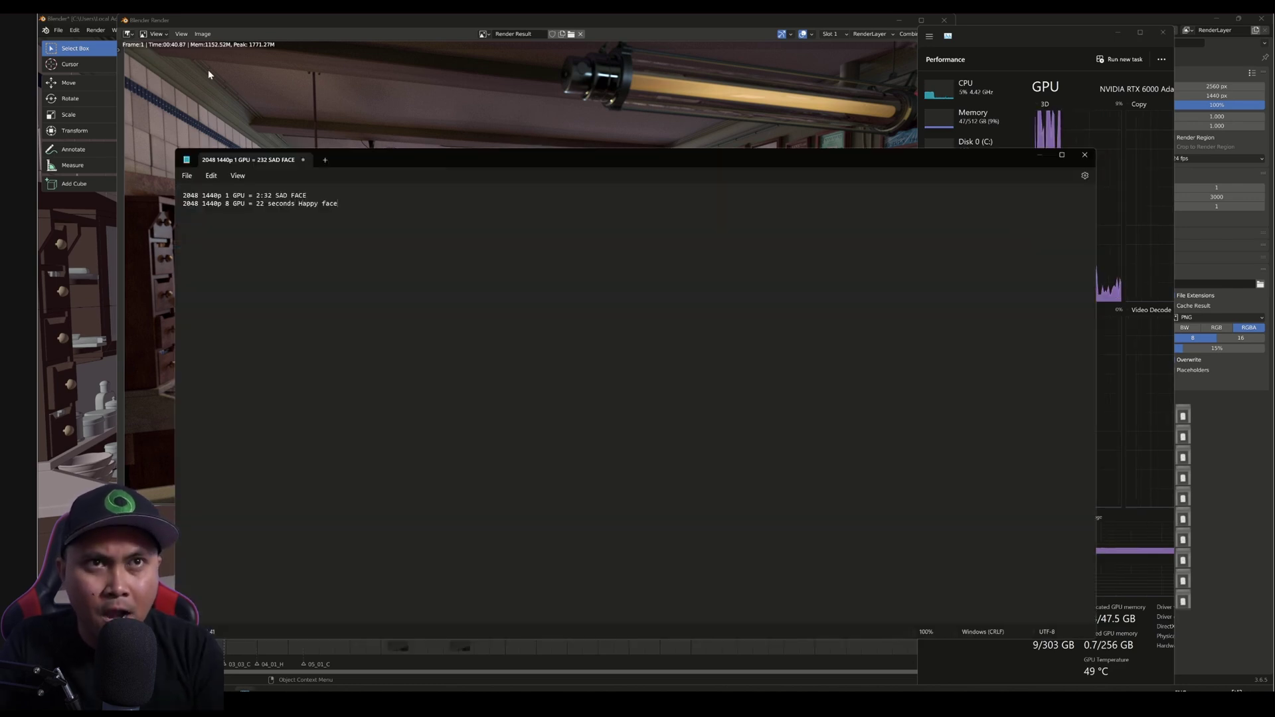
{"action": "left_click", "coordinate": [1039, 154]}
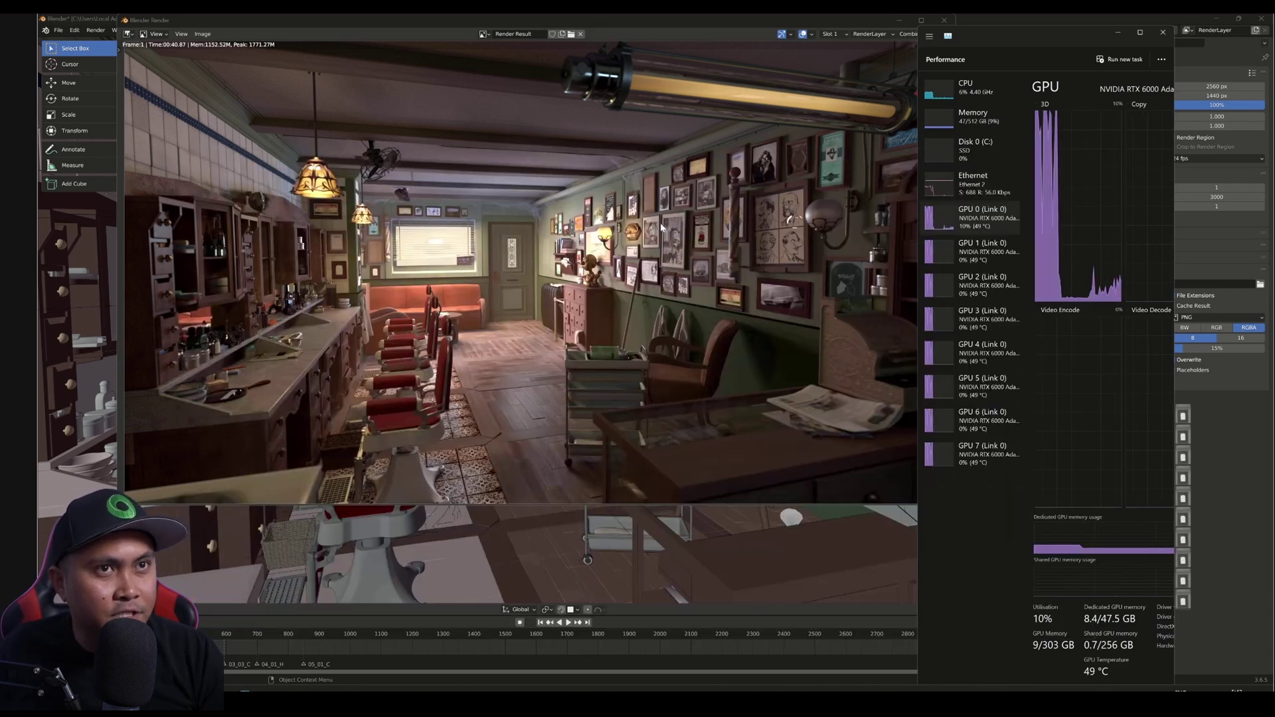
{"action": "left_click", "coordinate": [946, 20]}
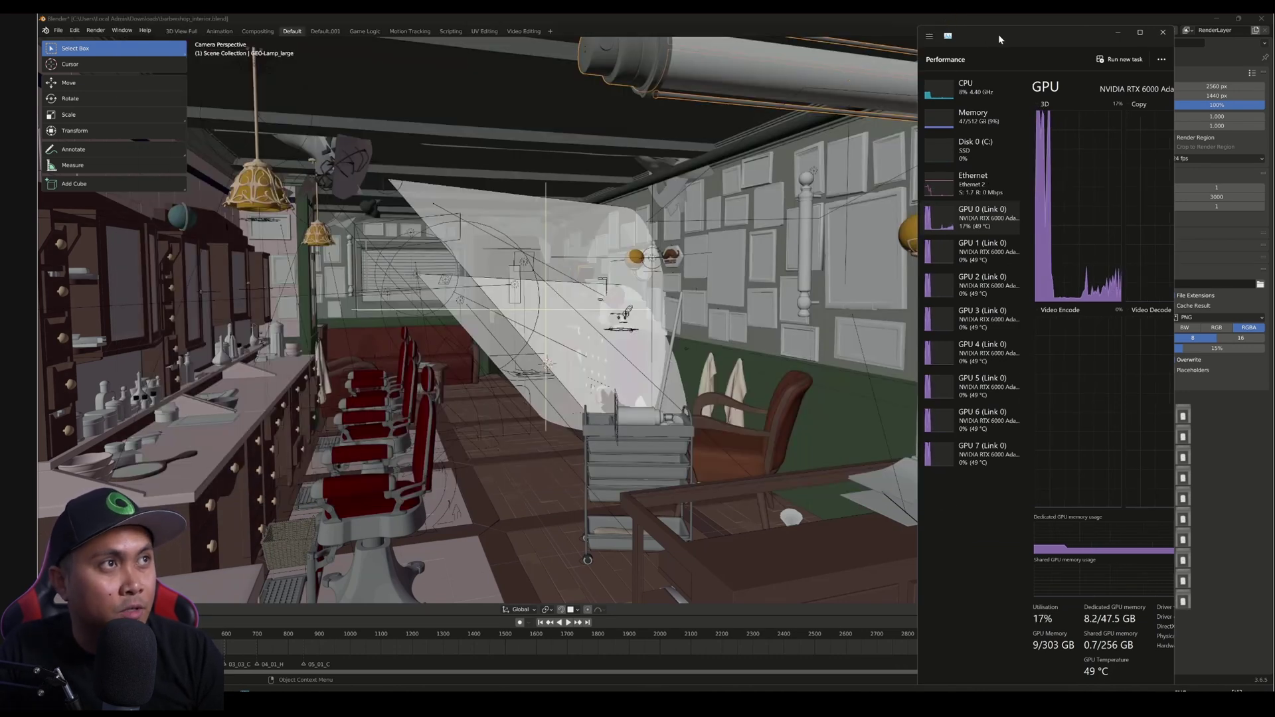
{"action": "left_click", "coordinate": [1118, 33]}
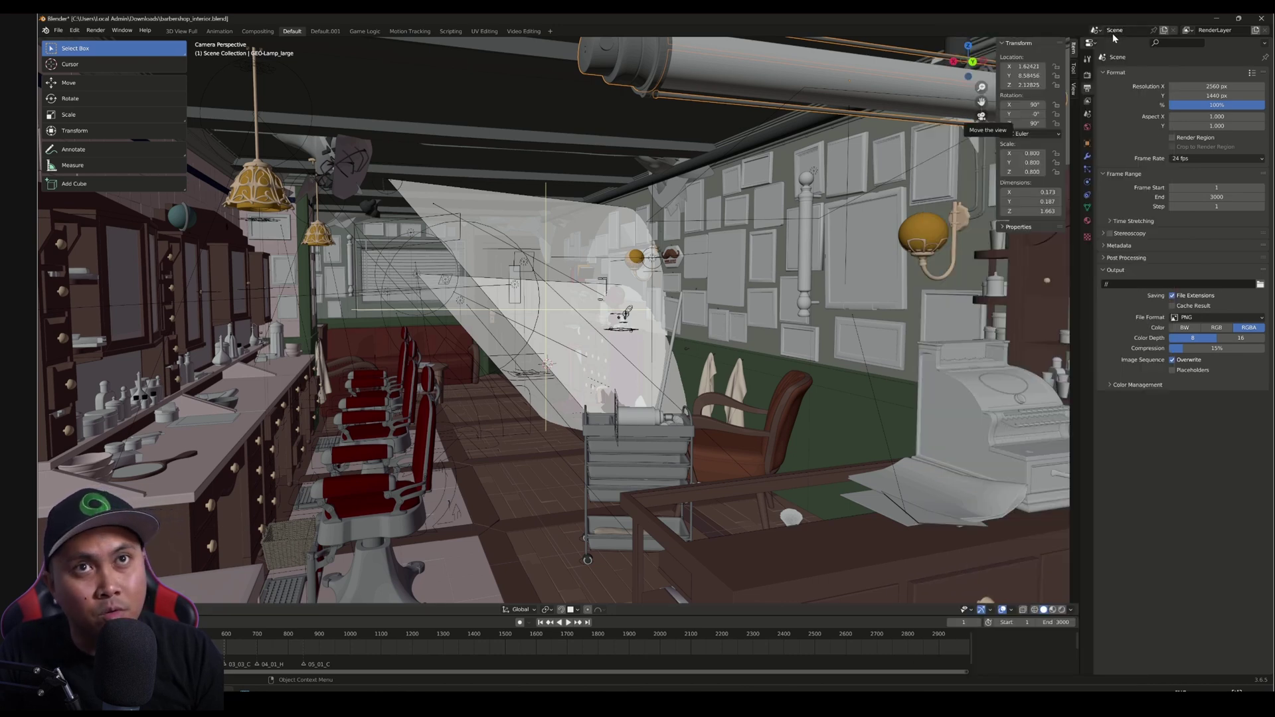
Set Resolution X to 3840 and Y to 2160, keeping 100% scale
{"action": "left_click", "coordinate": [1209, 87]}
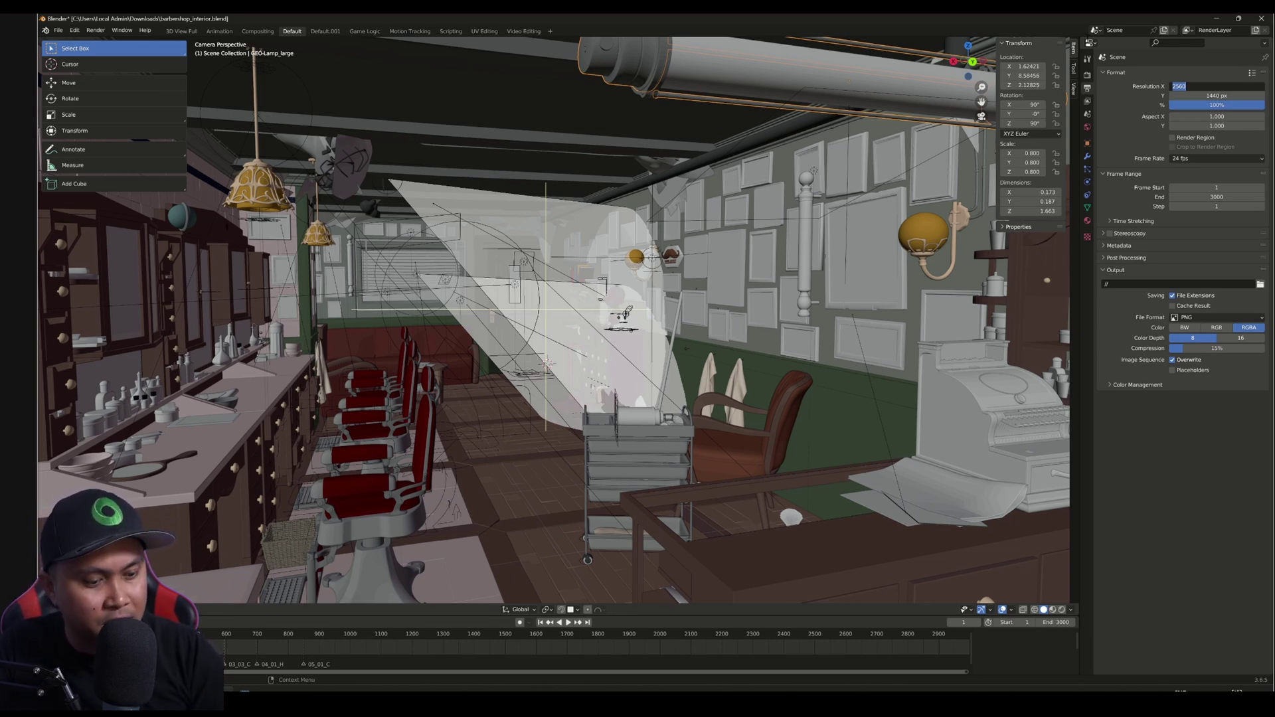
{"action": "type", "text": "3840"}
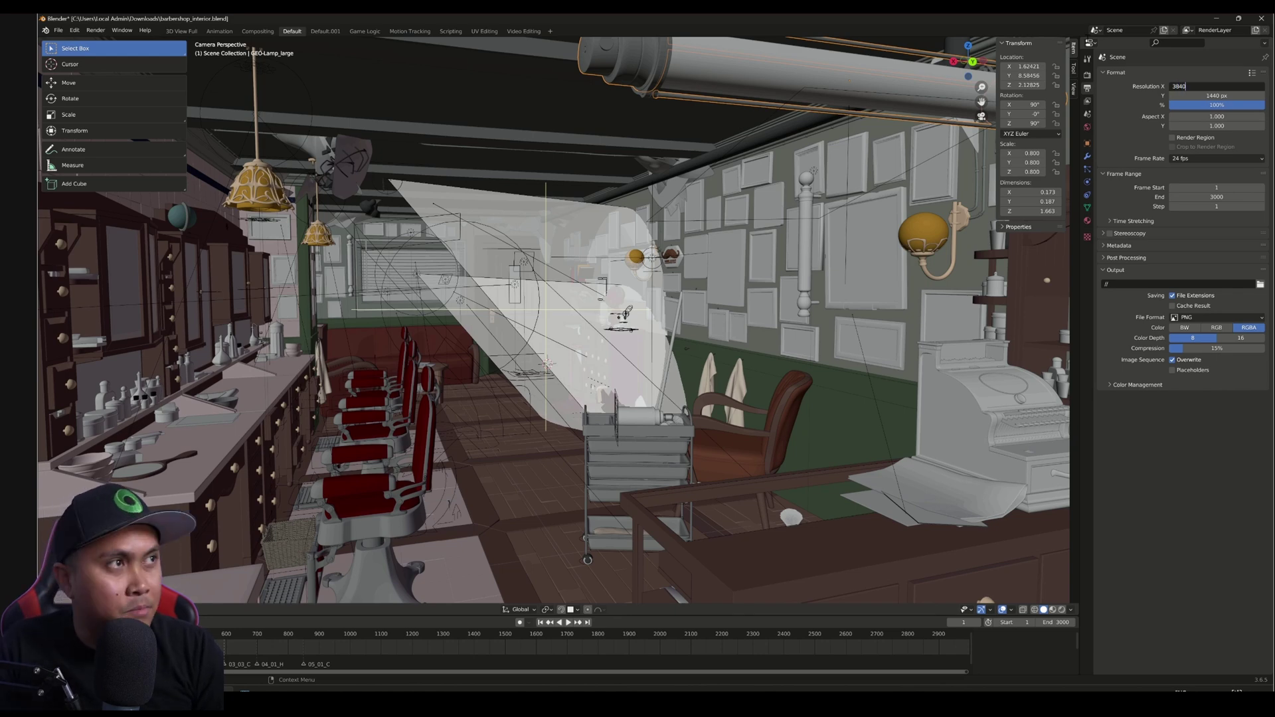
{"action": "key", "text": "Tab"}
{"action": "type", "text": "2160"}
{"action": "key", "text": "Tab"}
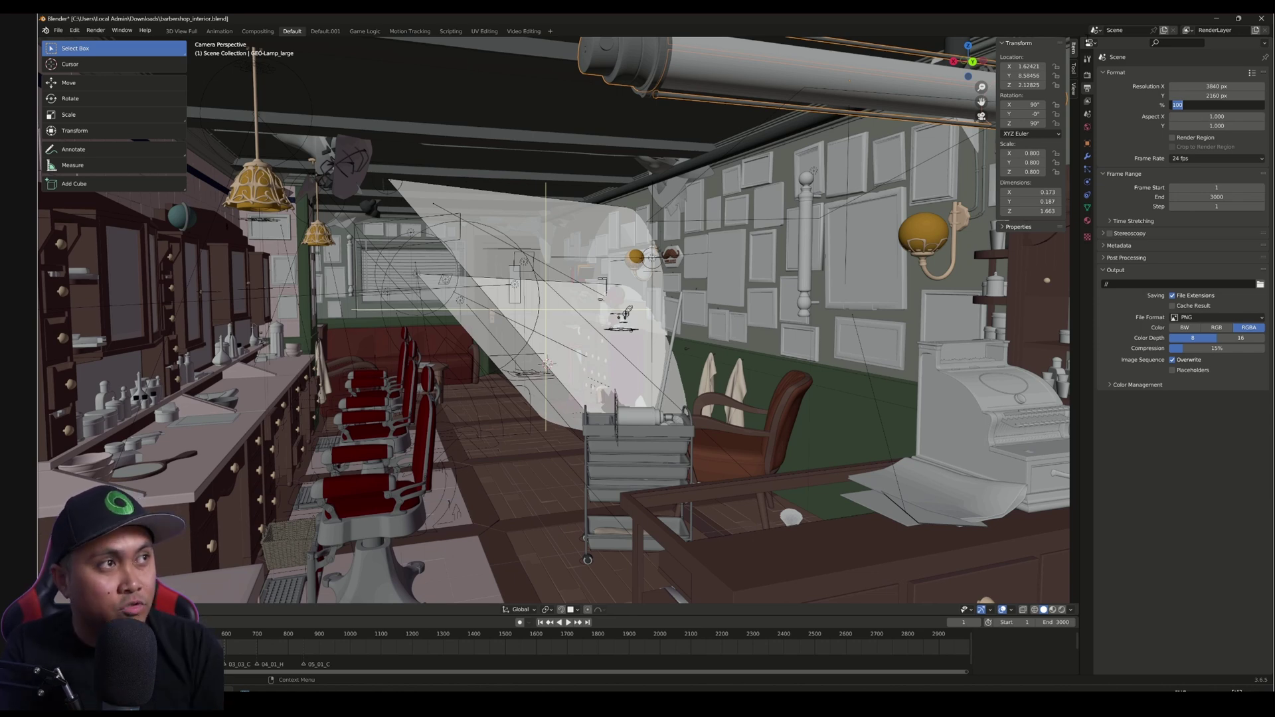
{"action": "key", "text": "Return"}
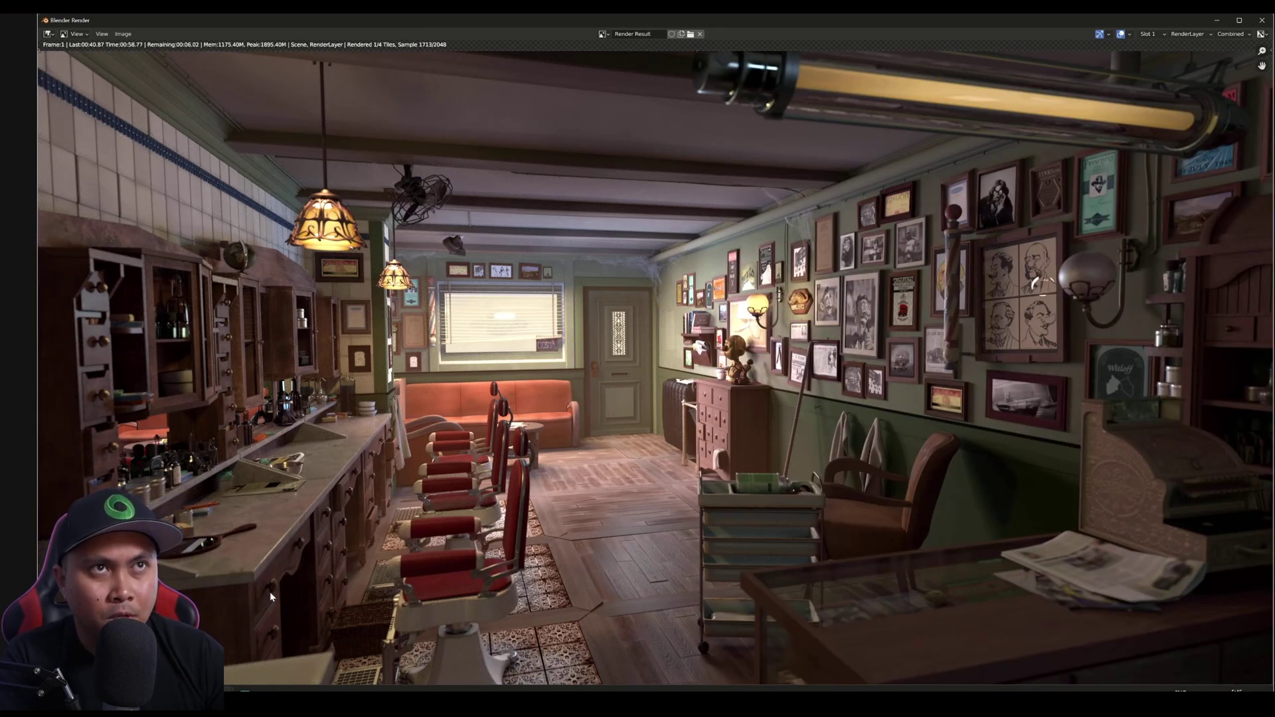
Watch the eight GPUs' load in Task Manager while the 4K frame renders
{"action": "key", "text": "ctrl+shift+Escape"}
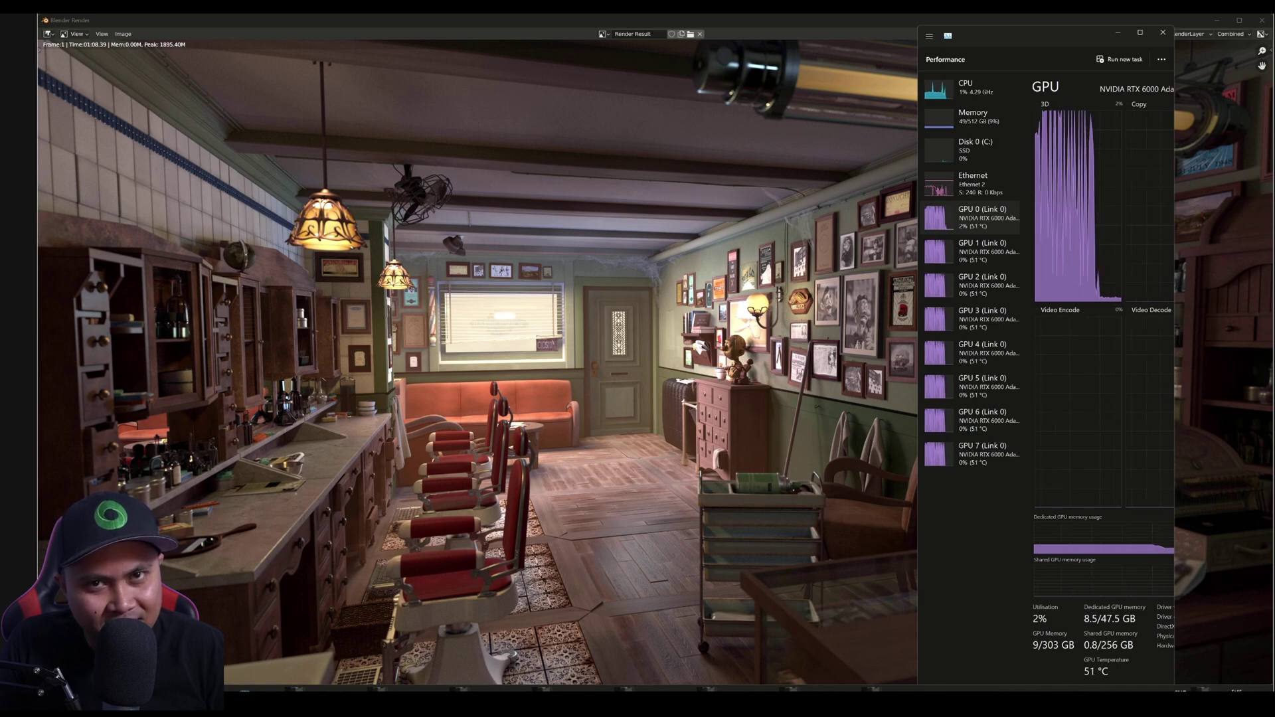
Add a third log line reading '2048 2160p 8 GPU = 47 seconds'
{"action": "left_click_drag", "start_coordinate": [250, 204], "coordinate": [142, 203]}
{"action": "key", "text": "ctrl+c"}
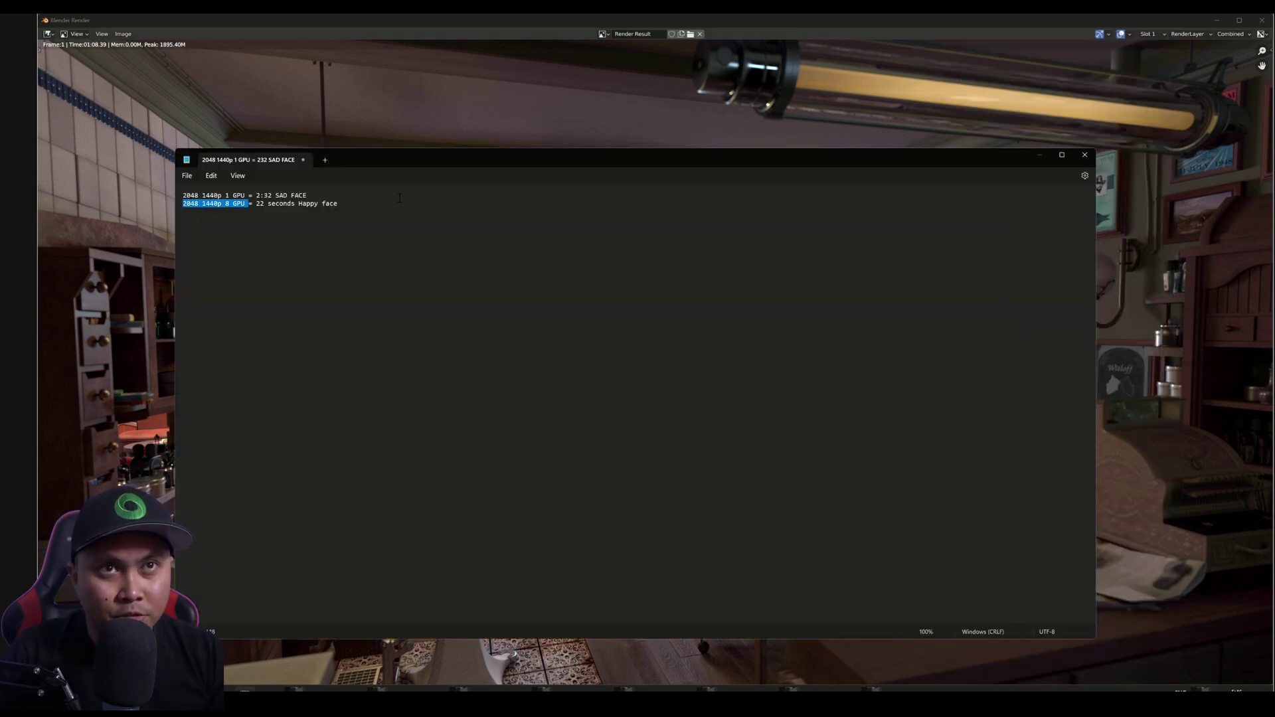
{"action": "left_click", "coordinate": [384, 206]}
{"action": "key", "text": "Return"}
{"action": "key", "text": "ctrl+v"}
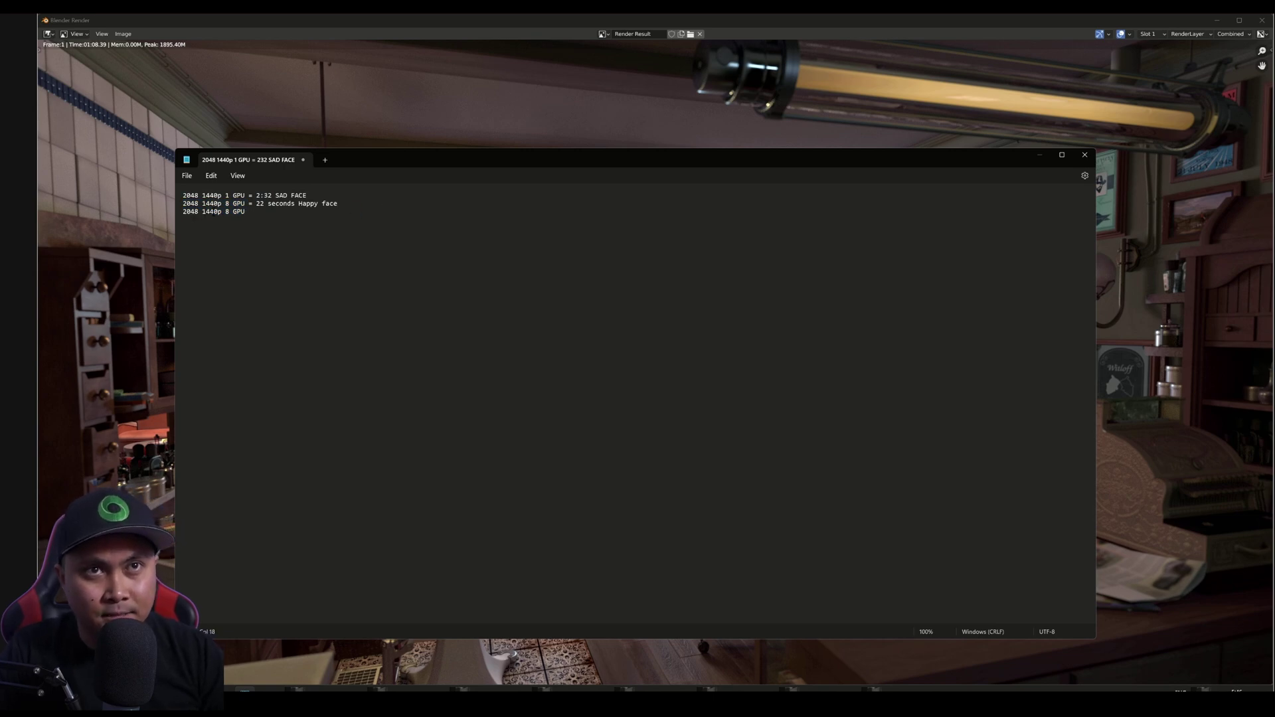
{"action": "key", "text": "BackSpace"}
{"action": "key", "text": "BackSpace"}
{"action": "key", "text": "BackSpace"}
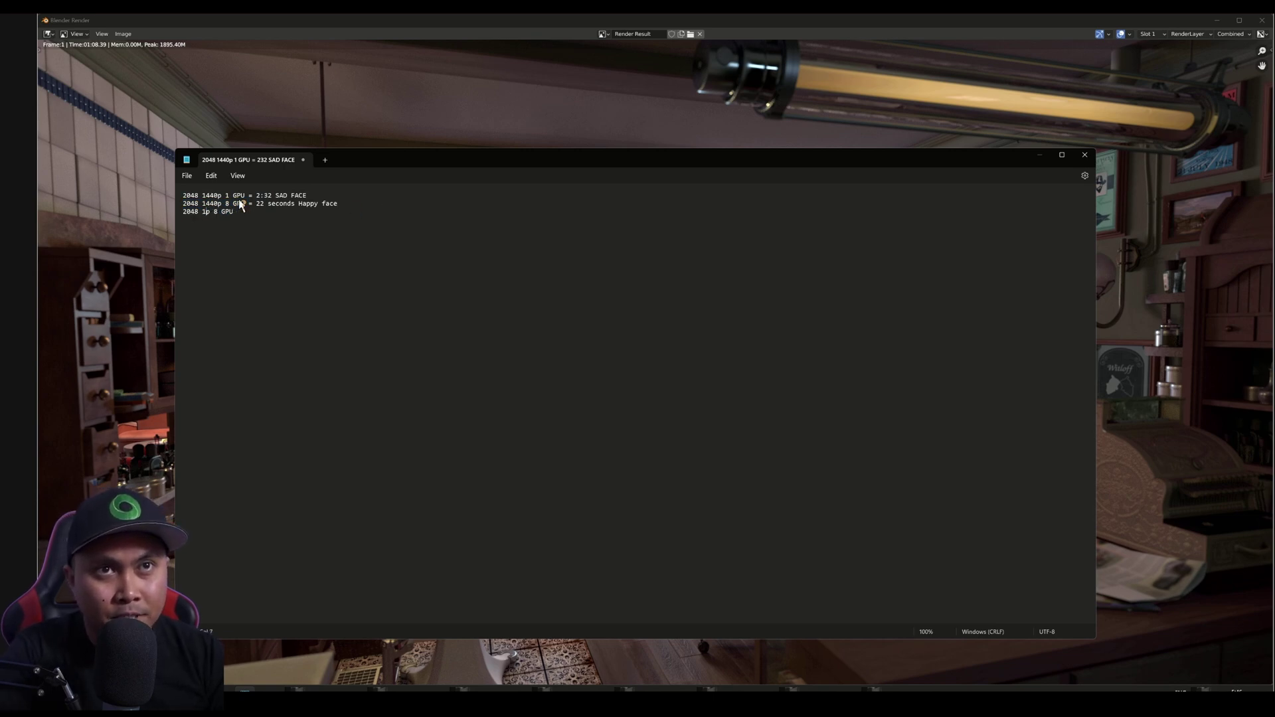
{"action": "key", "text": "BackSpace"}
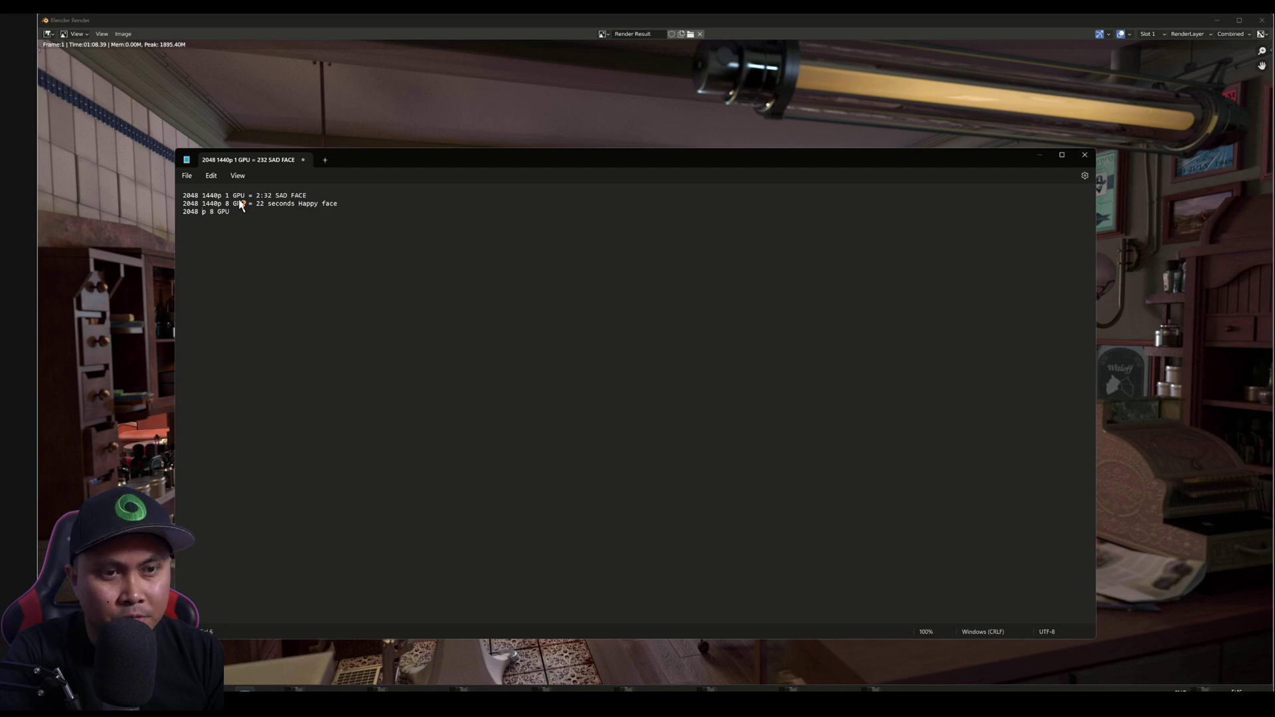
{"action": "type", "text": "2160p 8 GPU "}
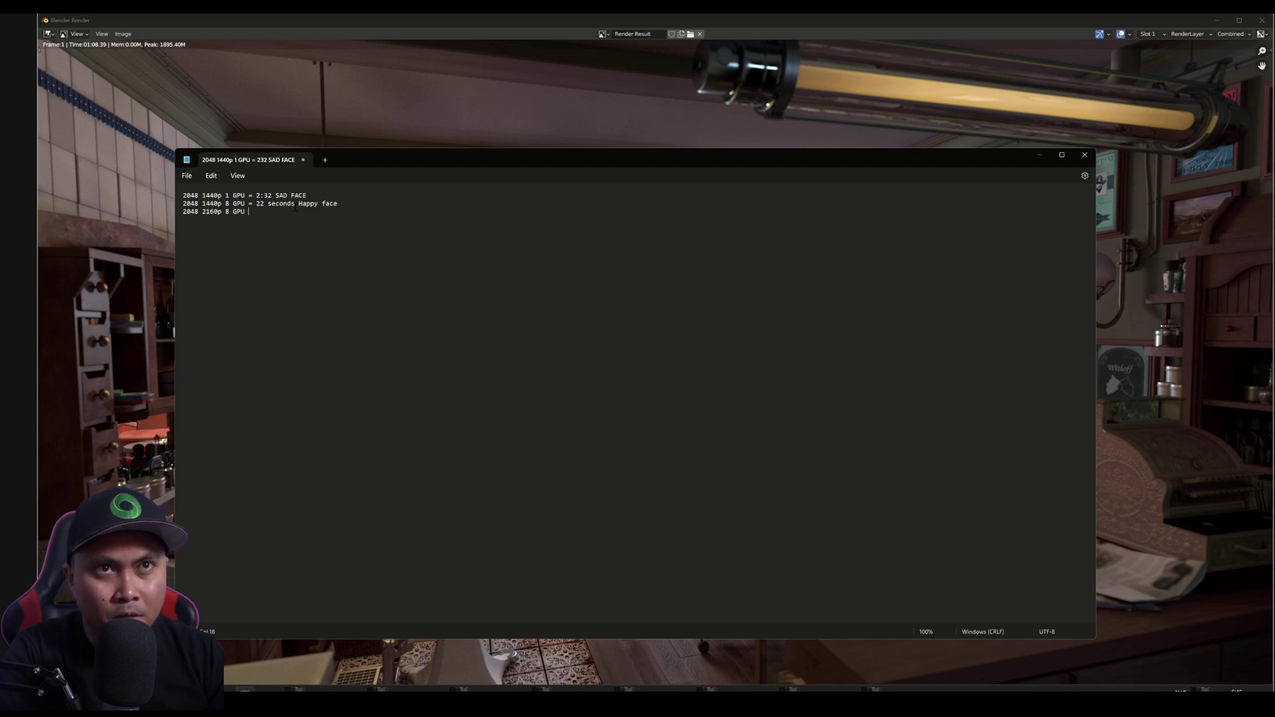
{"action": "type", "text": "= 4"}
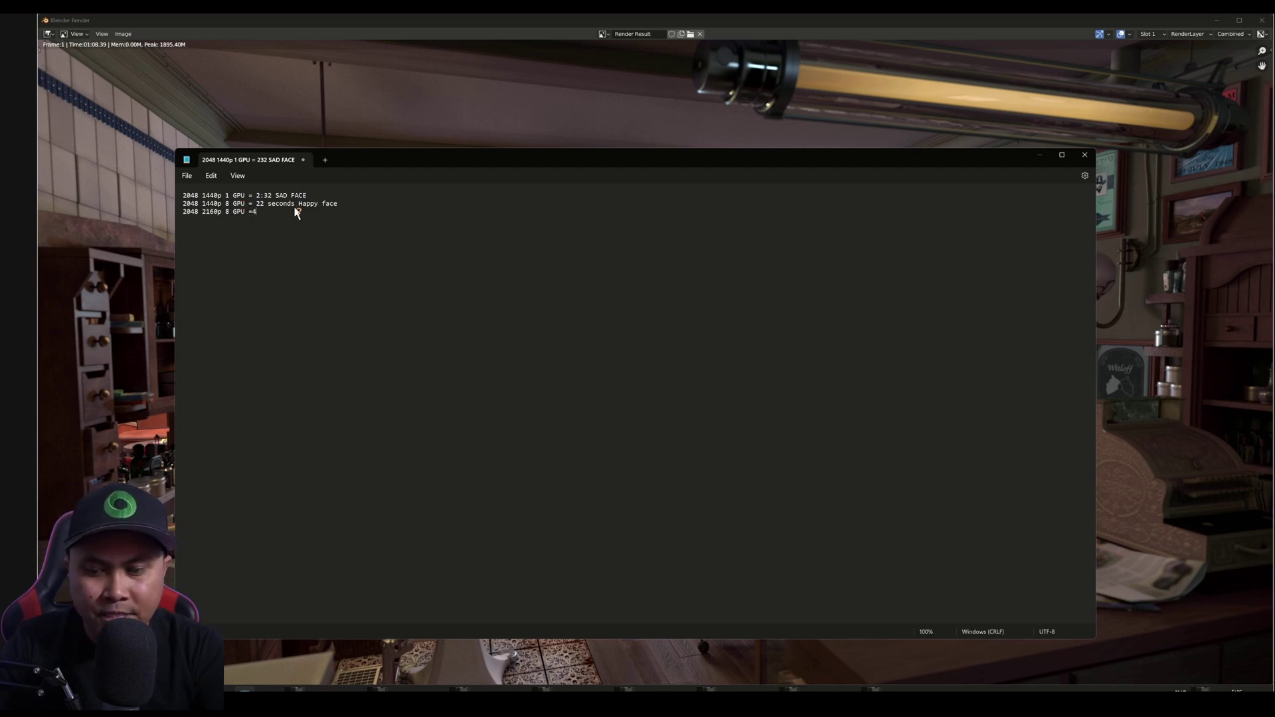
{"action": "type", "text": "7 seconds"}
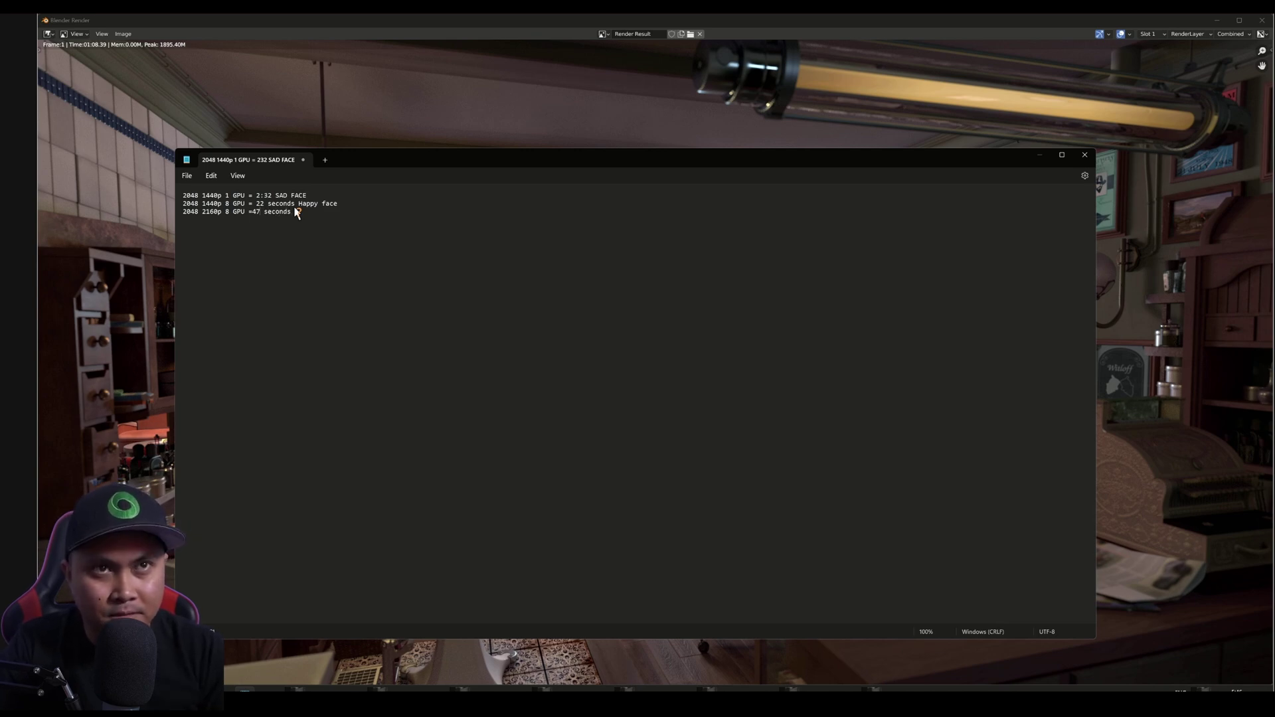
Close the finished render and change the Cycles render samples from 2048 to 4096
{"action": "left_click", "coordinate": [1040, 157]}
{"action": "key", "text": "Escape"}
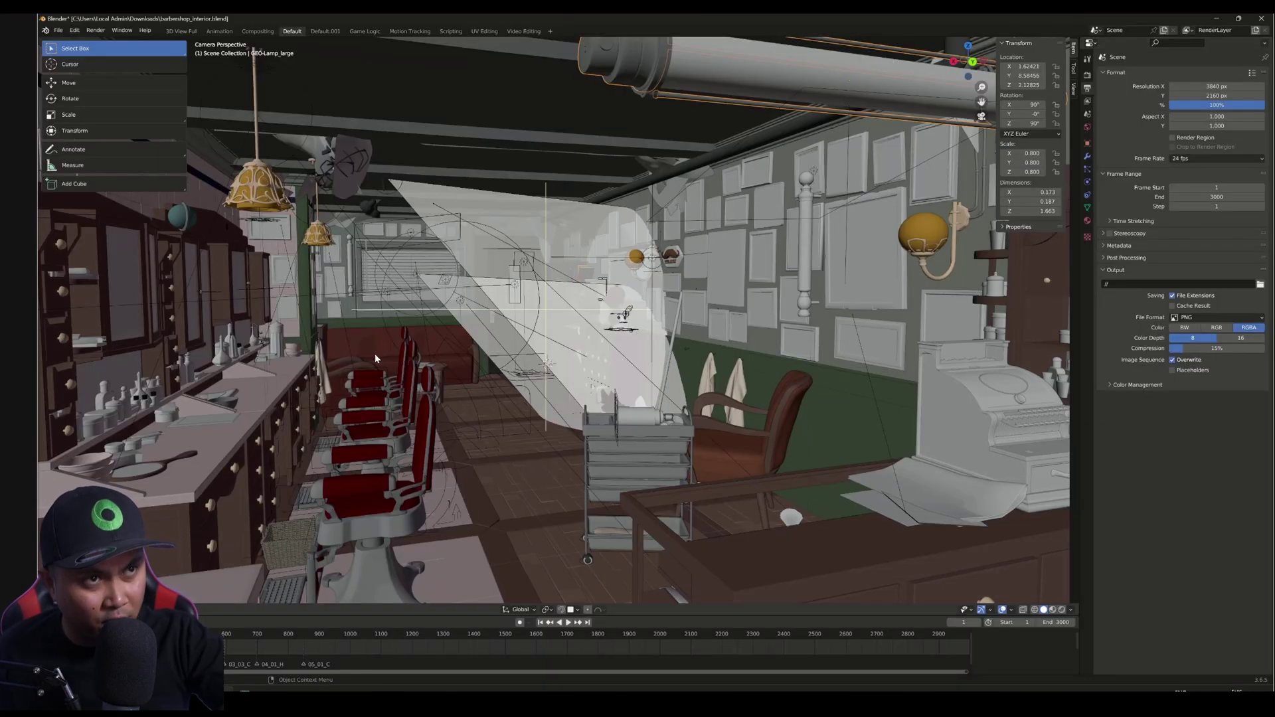
{"action": "left_click", "coordinate": [1087, 76]}
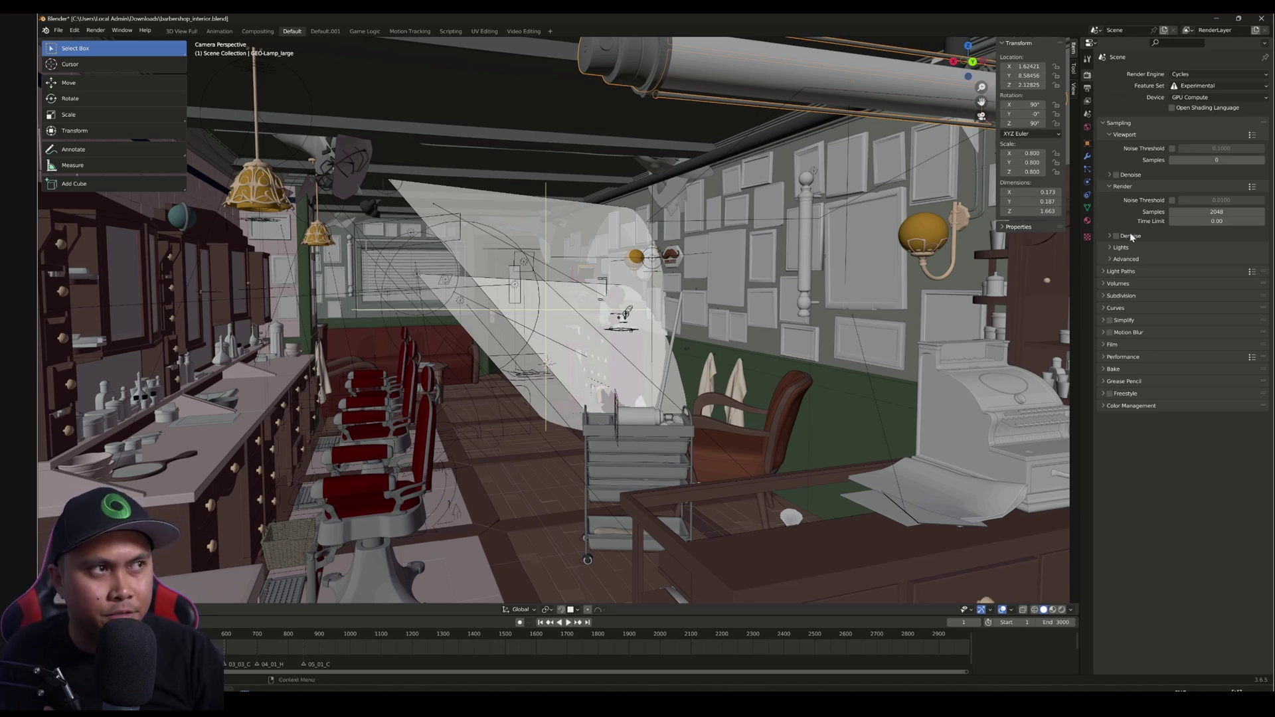
{"action": "left_click", "coordinate": [1242, 211]}
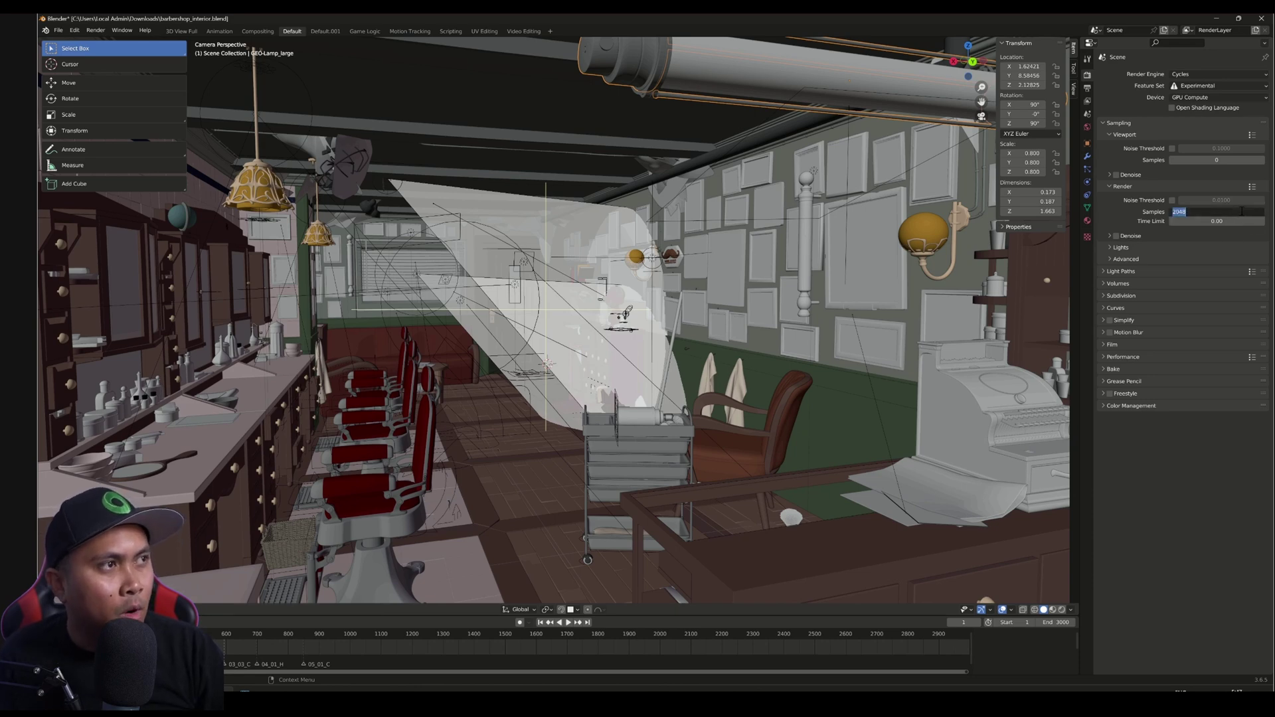
{"action": "type", "text": "4096"}
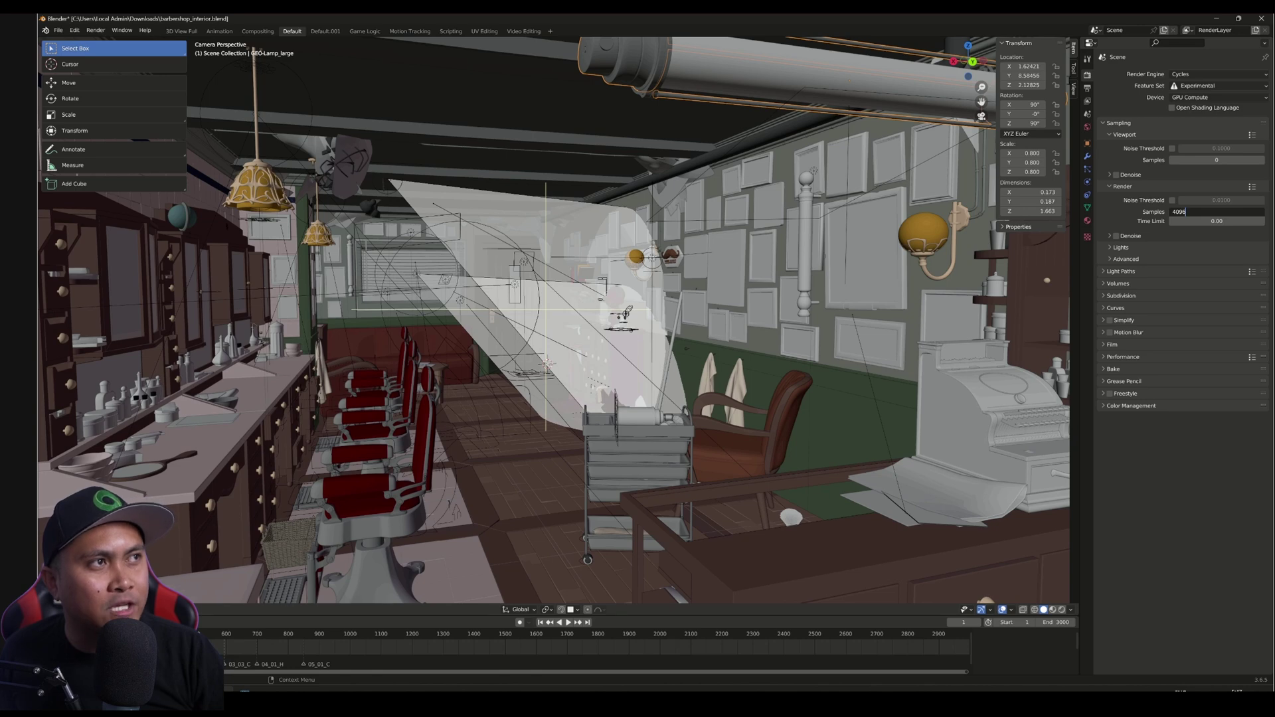
{"action": "key", "text": "Return"}
{"action": "left_click", "coordinate": [1087, 88]}
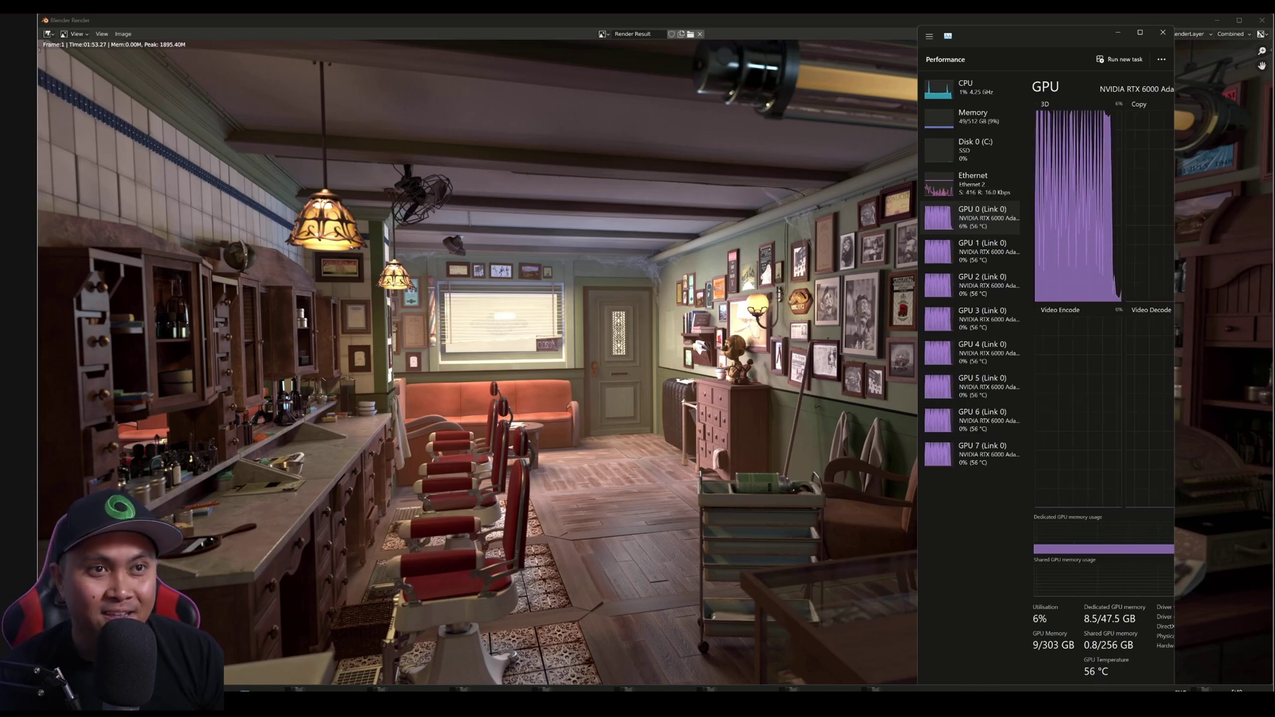
Save the 4096-sample 4K render to the Desktop as cycles.png
{"action": "key", "text": "shift+alt+s"}
{"action": "type", "text": "cycles"}
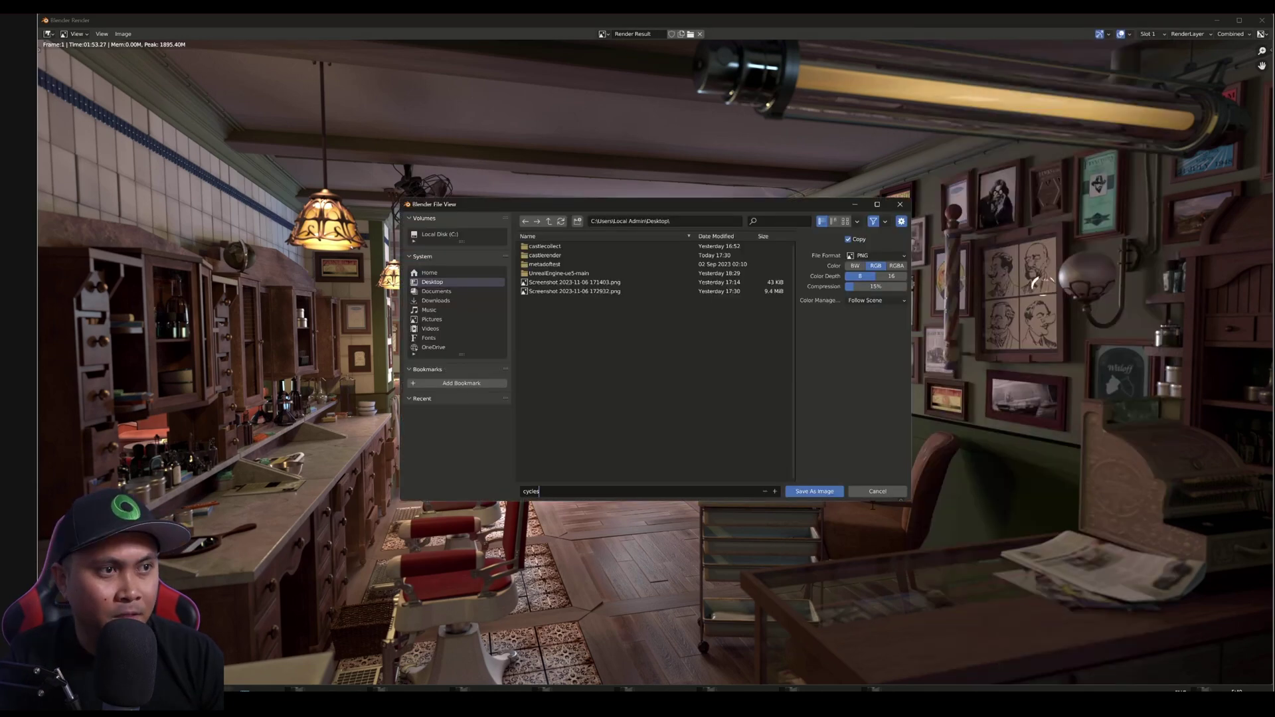
{"action": "left_click", "coordinate": [823, 495]}
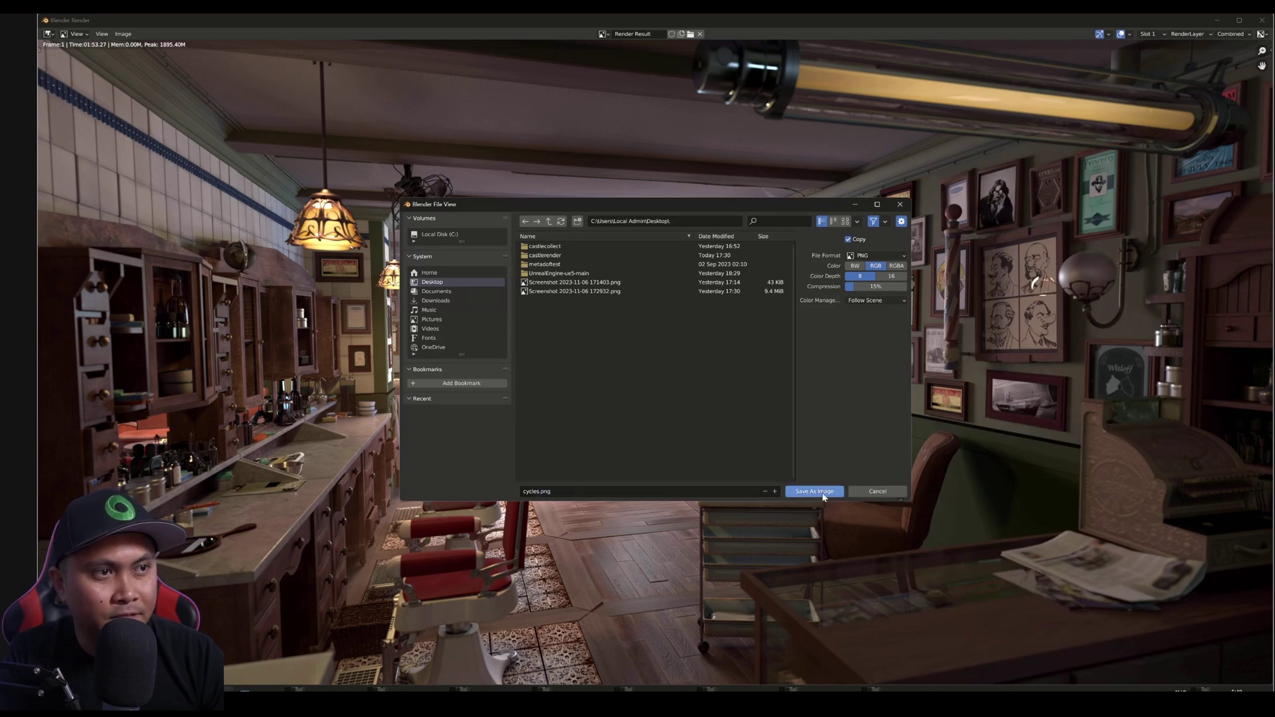
{"action": "left_click", "coordinate": [814, 493]}
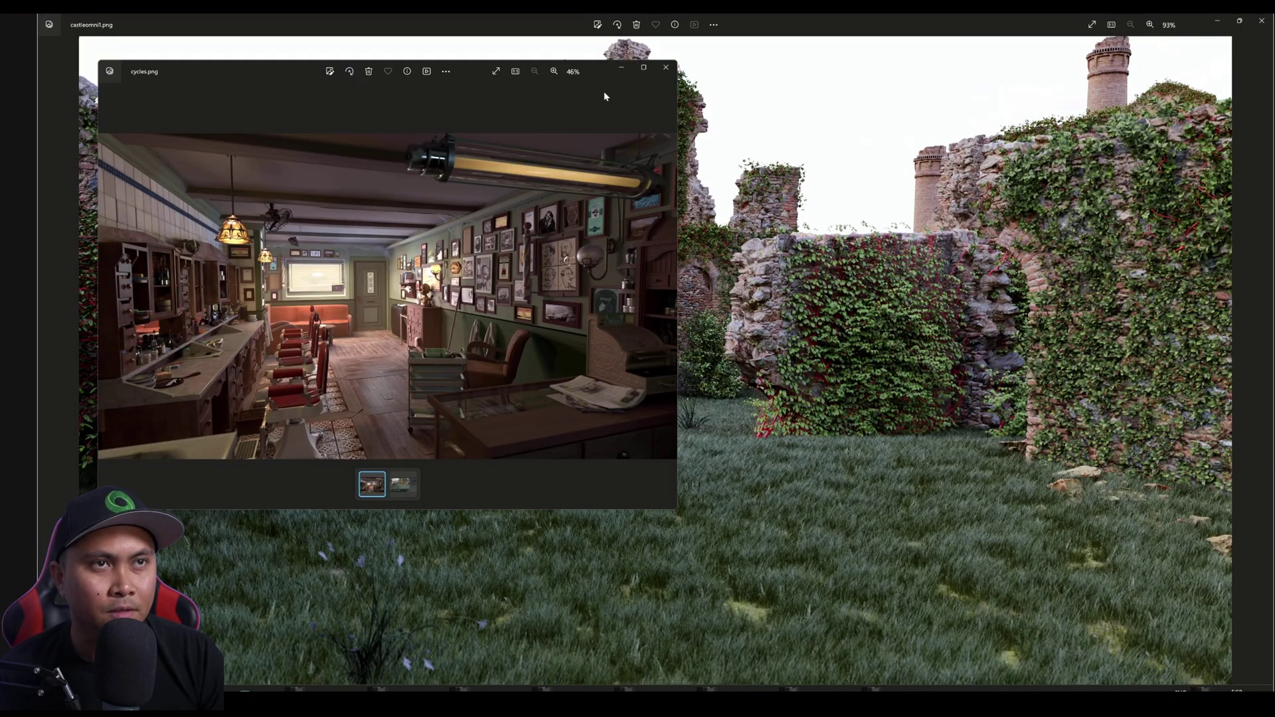
Maximize the Photos window showing cycles.png
{"action": "left_click", "coordinate": [645, 68]}
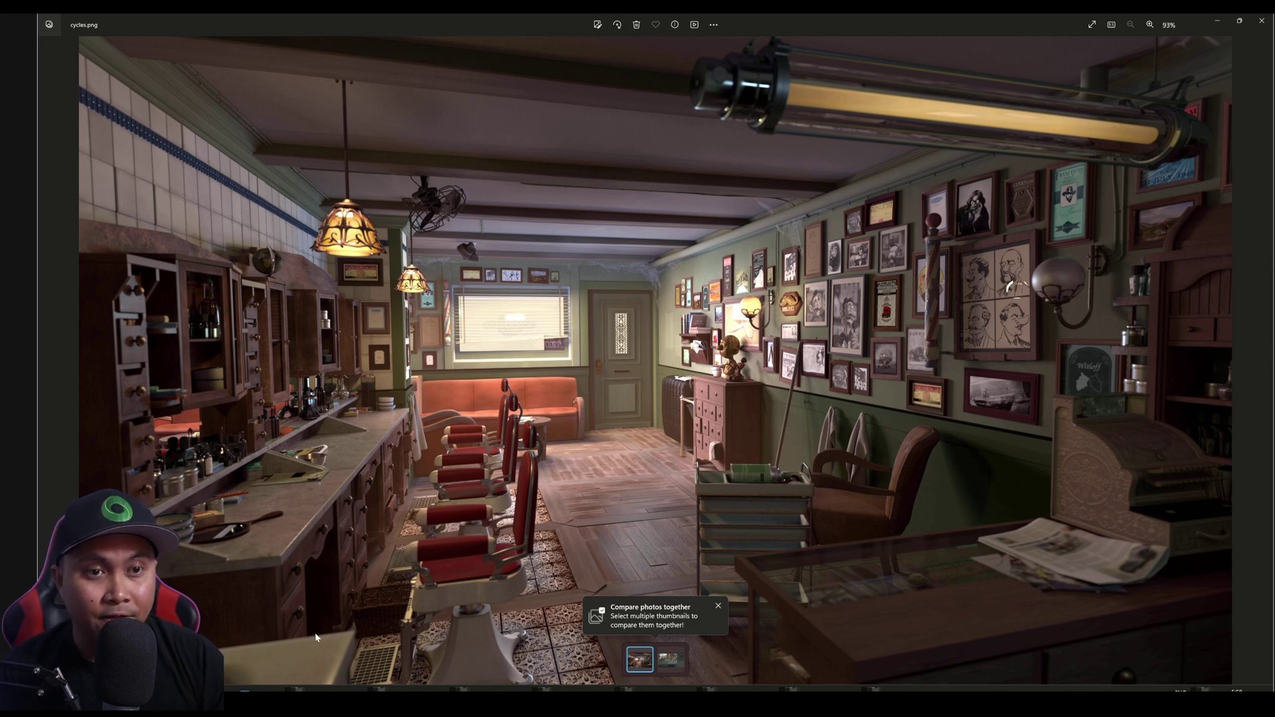
Add the line '4096 2160p 8 GPU 1:30' to the Notepad timing log, fixing the GPU typo
{"action": "key", "text": "alt+Tab"}
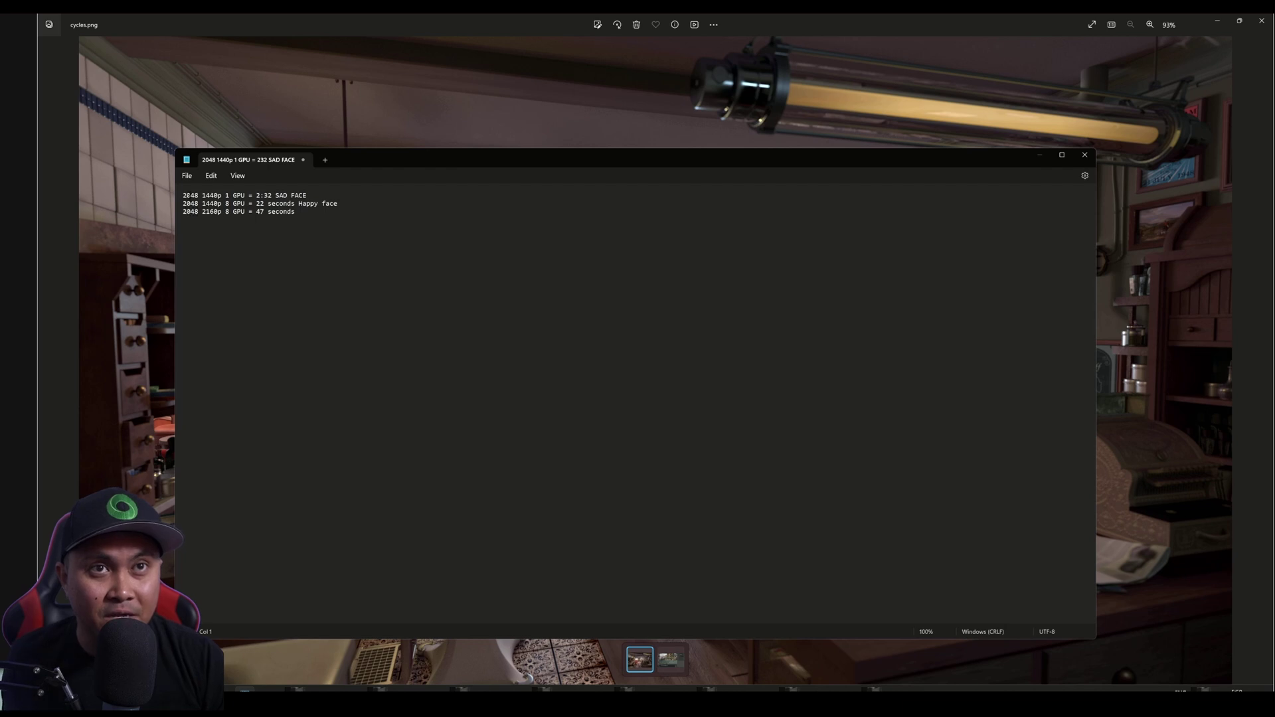
{"action": "type", "text": "4096"}
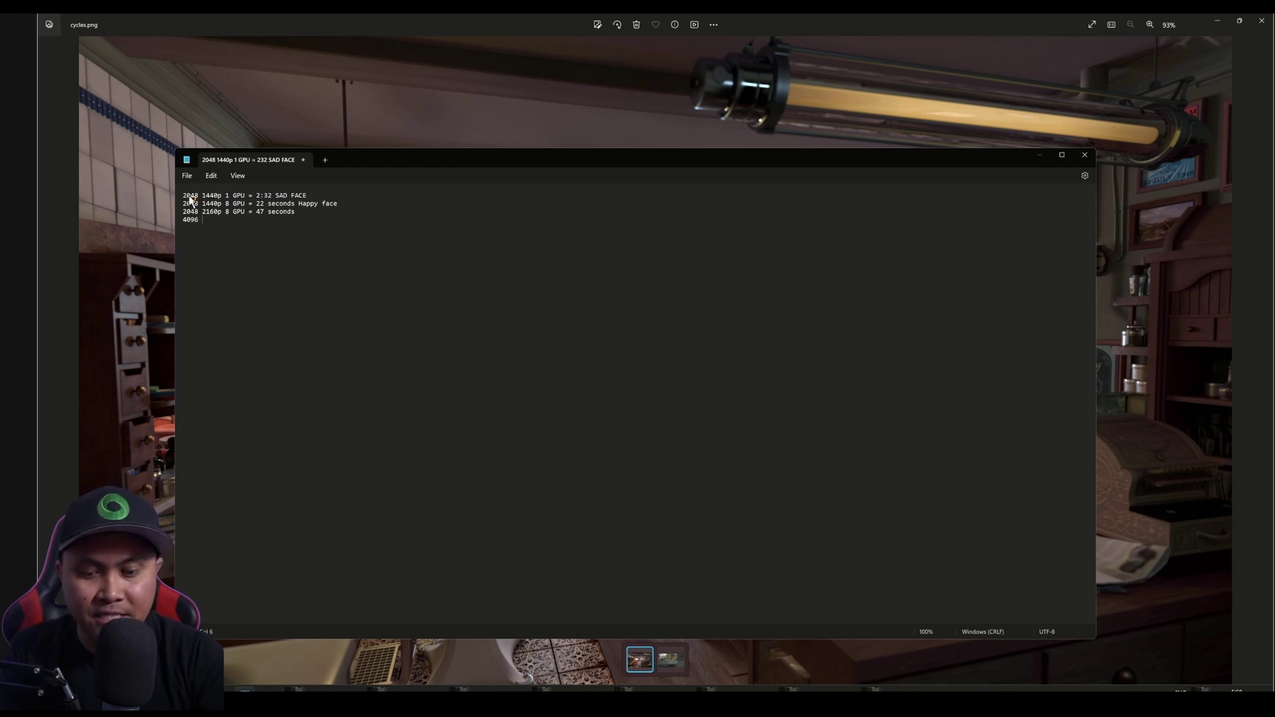
{"action": "type", "text": " 2160p"}
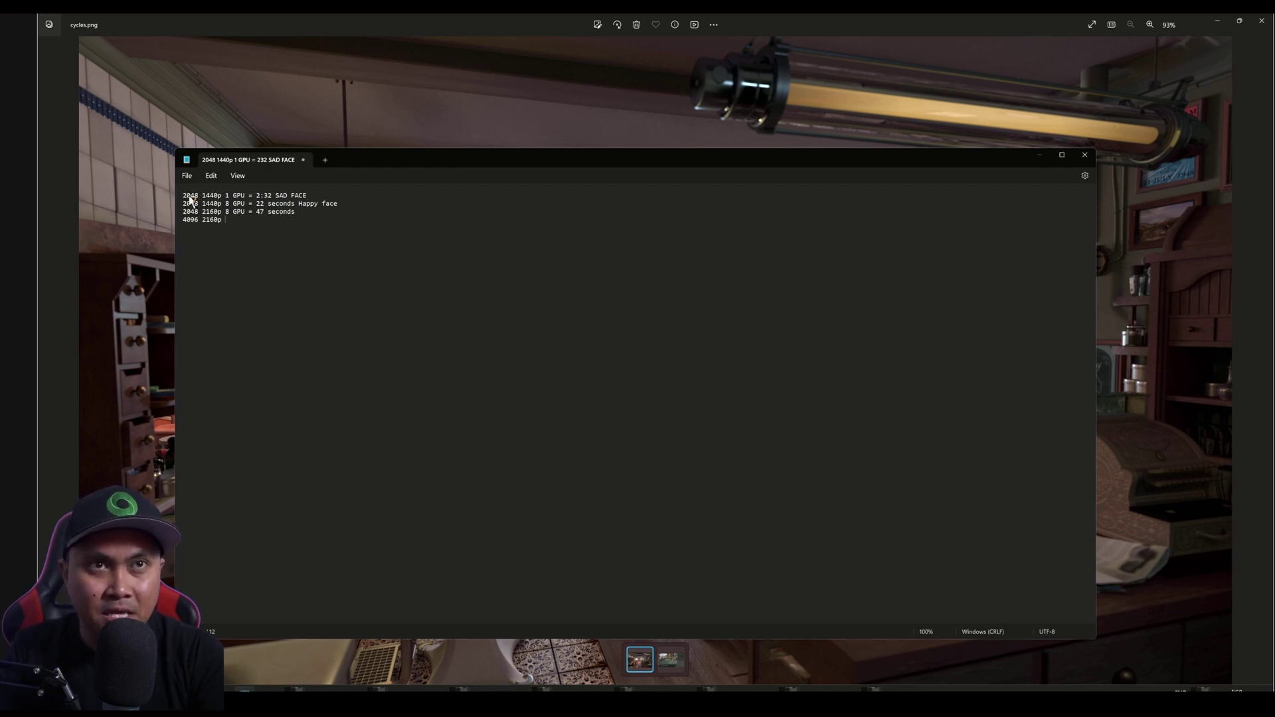
{"action": "type", "text": " 8 GOP"}
{"action": "key", "text": "BackSpace"}
{"action": "type", "text": "PU 1:30"}
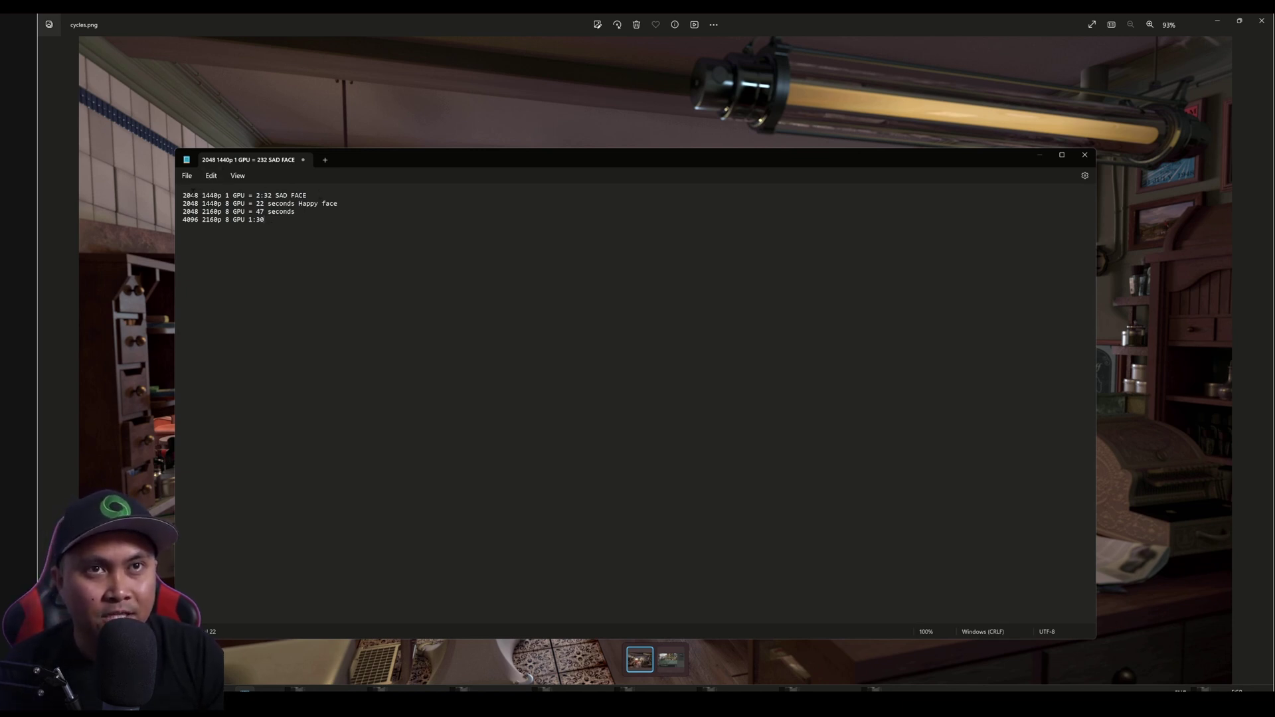
Review the log by highlighting '2048 1440', the 1:30 time and the 4096 2160p line
{"action": "left_click_drag", "start_coordinate": [184, 195], "coordinate": [220, 195]}
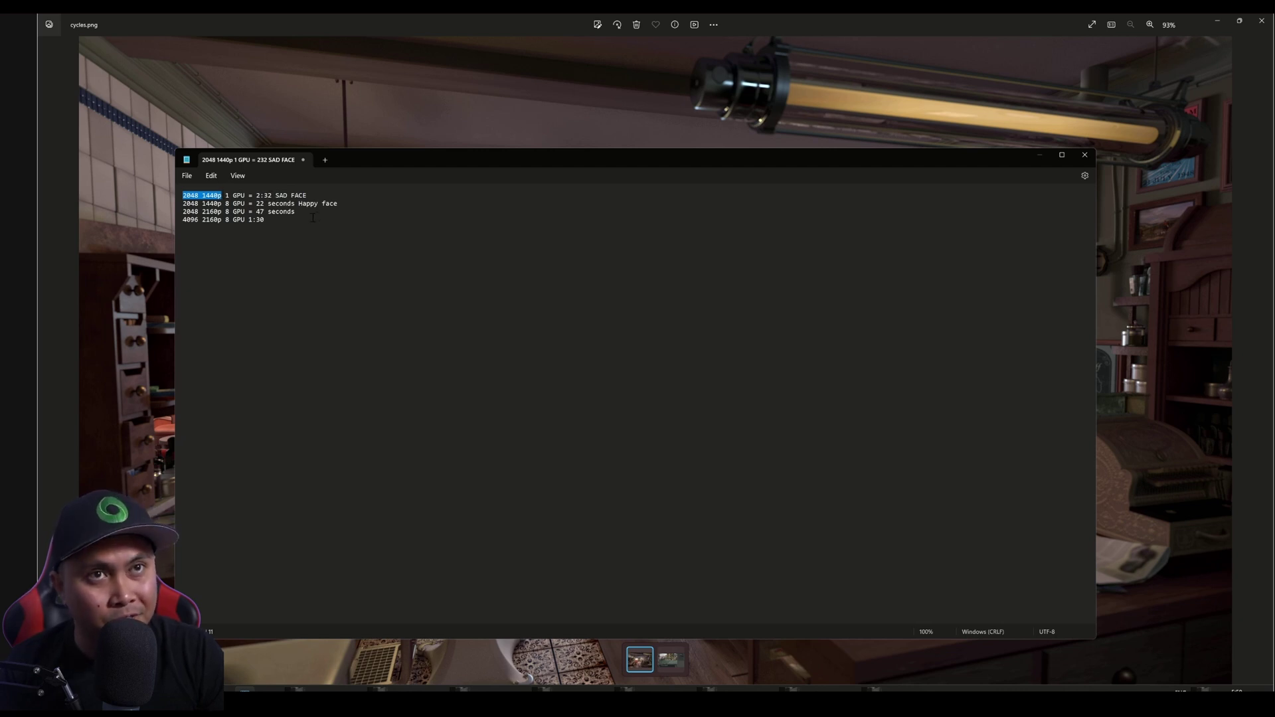
{"action": "left_click_drag", "start_coordinate": [265, 219], "coordinate": [249, 224]}
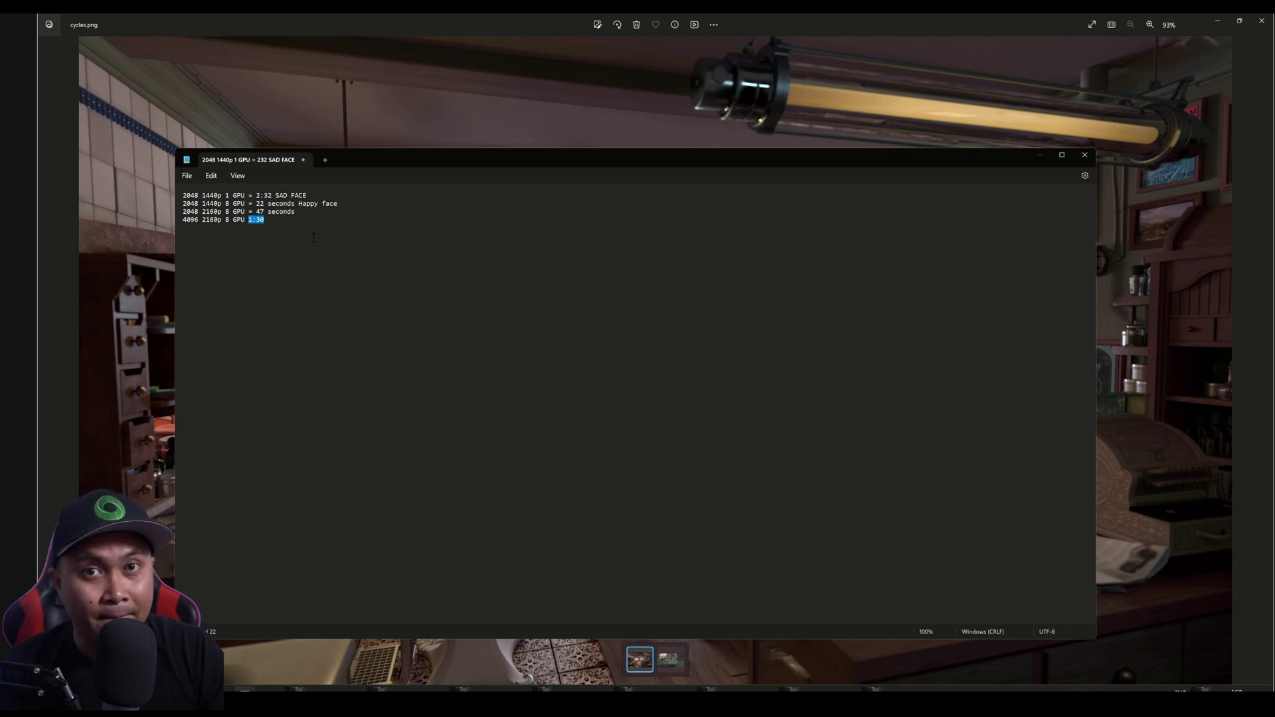
{"action": "triple_click", "coordinate": [198, 225]}
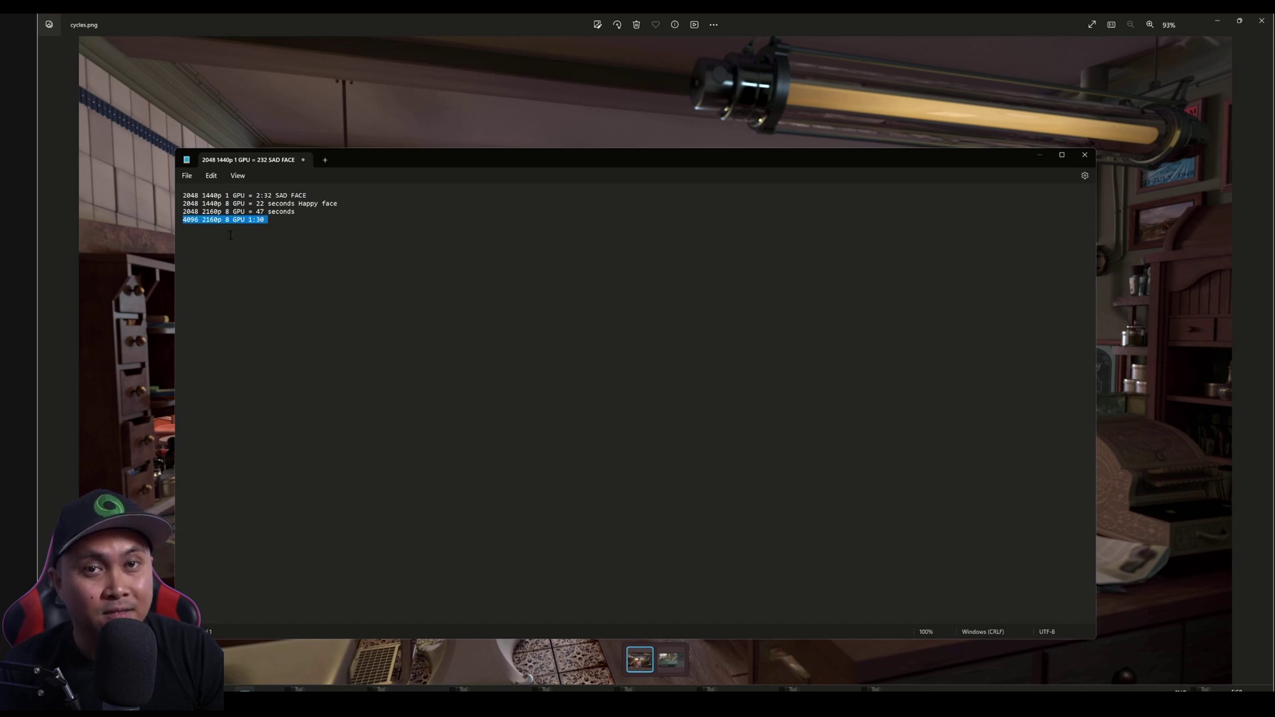
{"action": "left_click", "coordinate": [231, 235]}
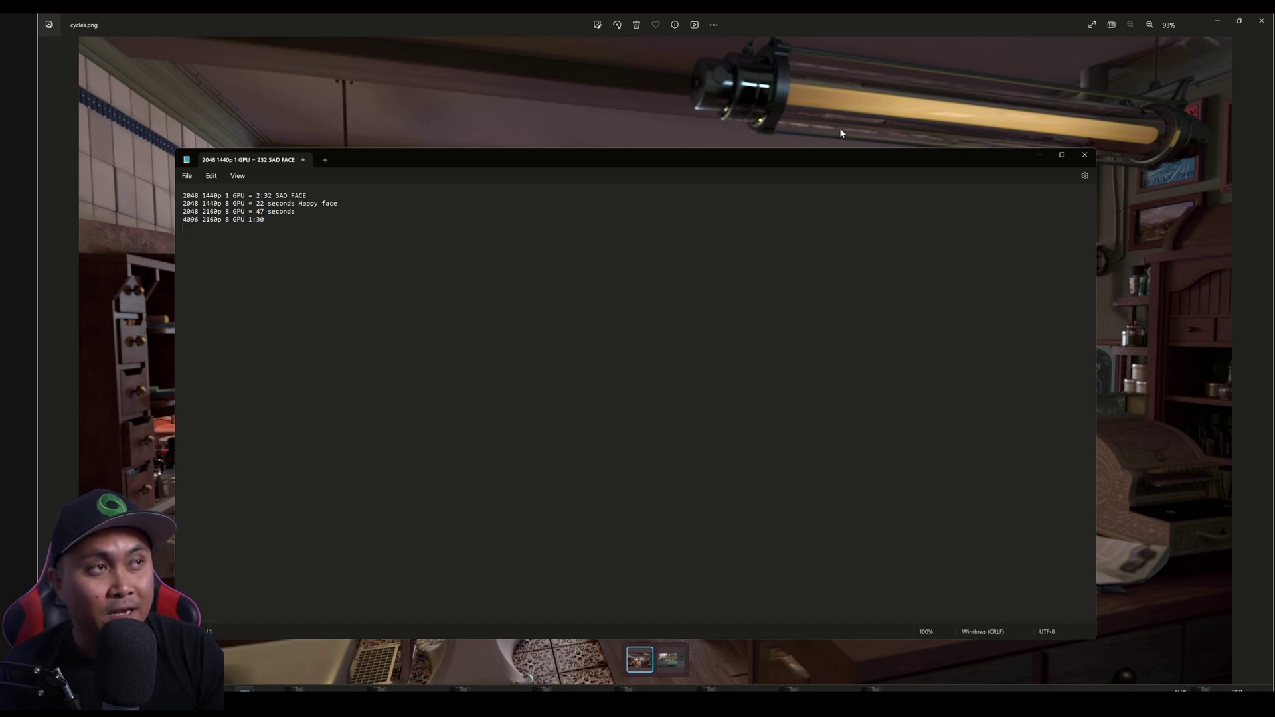
Minimize Notepad so the cycles.png render in Photos is visible
{"action": "left_click", "coordinate": [1039, 155]}
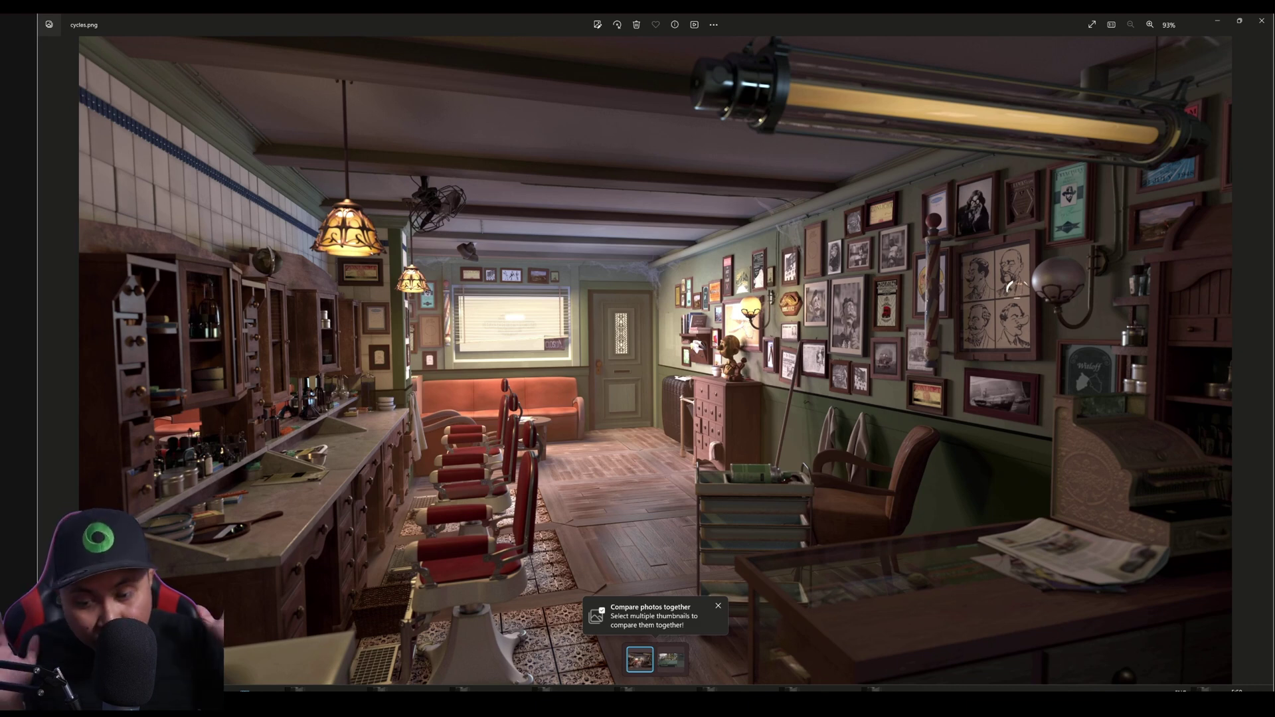